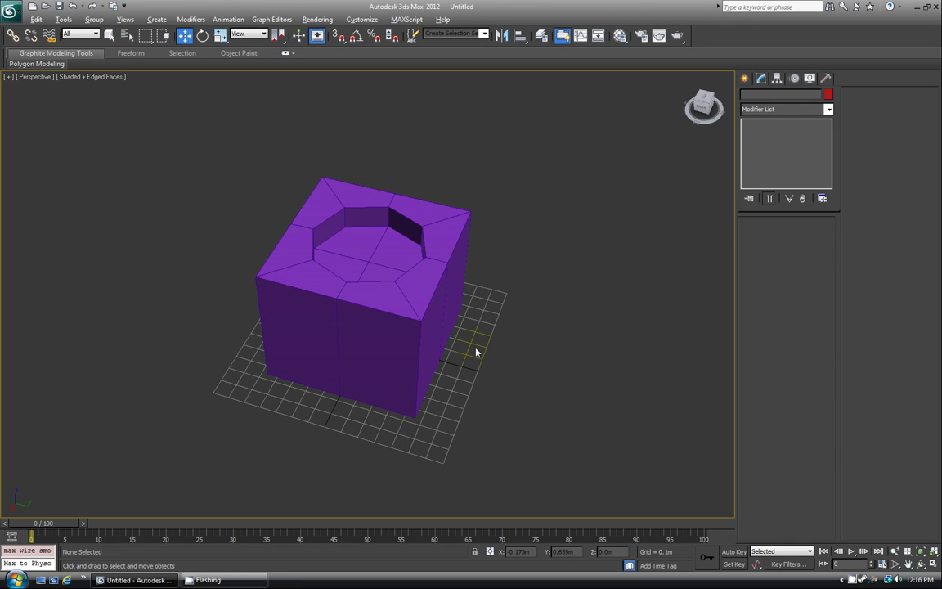
- Select the purple box and delete its existing TurboSmooth modifier, leaving only the Editable Poly
middle_click_drag(477, 351, 452, 336, "alt")
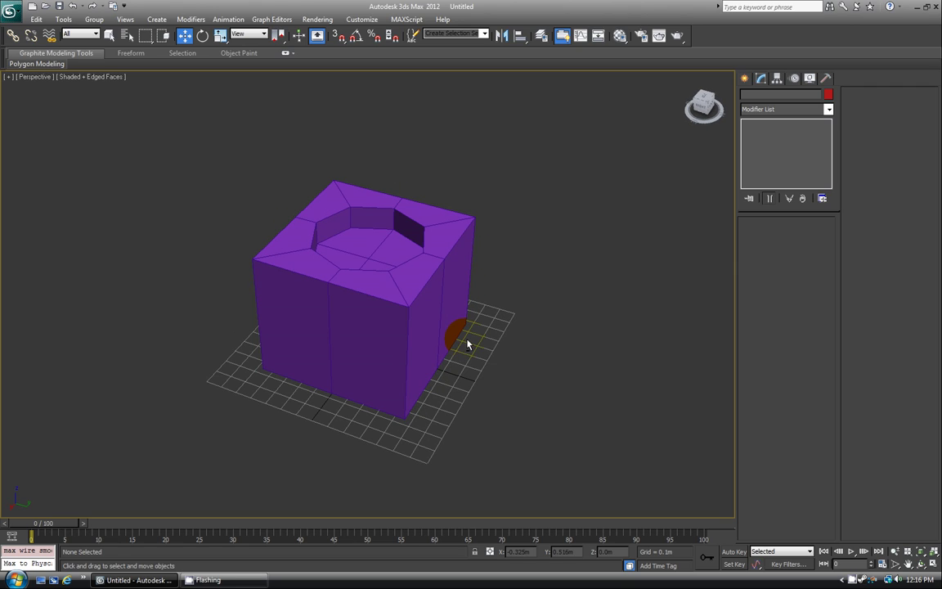
left_click(385, 338)
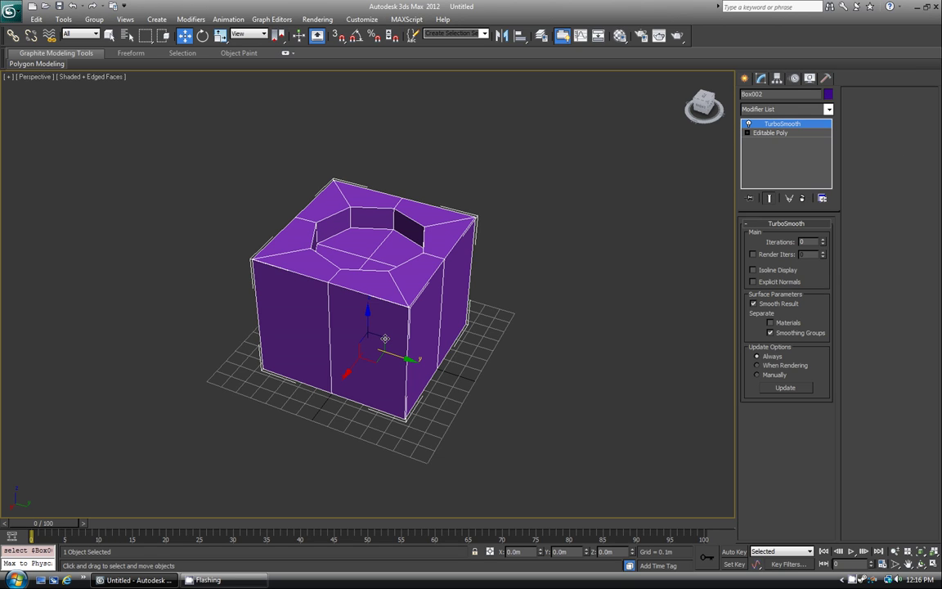
right_click(773, 123)
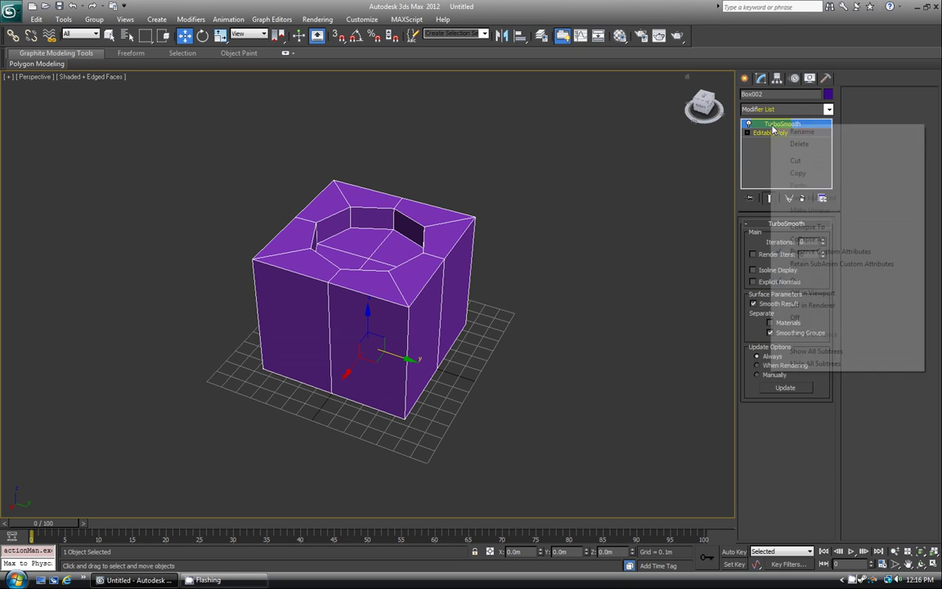
left_click(782, 141)
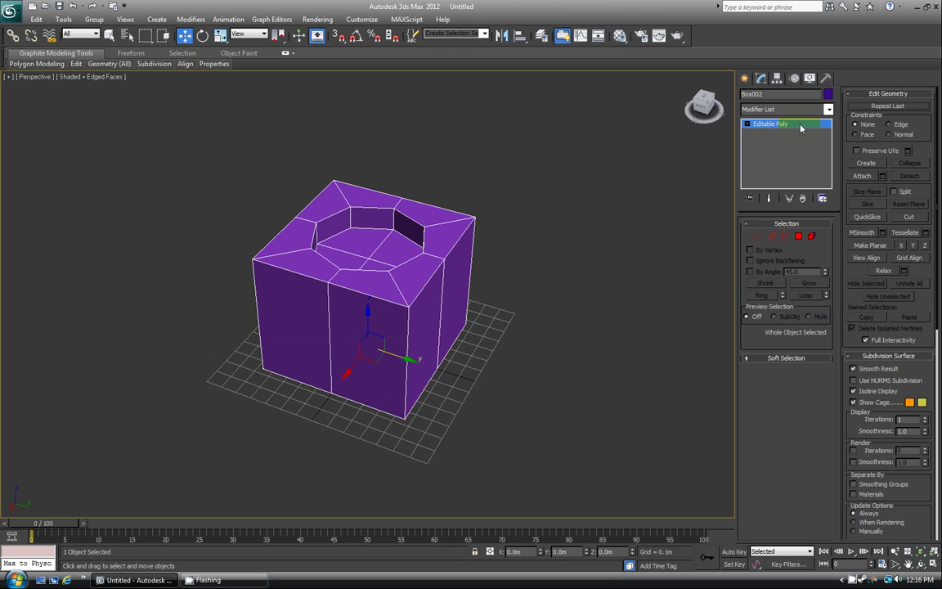
- Apply a new TurboSmooth modifier to the box with the octagonal recess
middle_click_drag(420, 380, 519, 380, "alt")
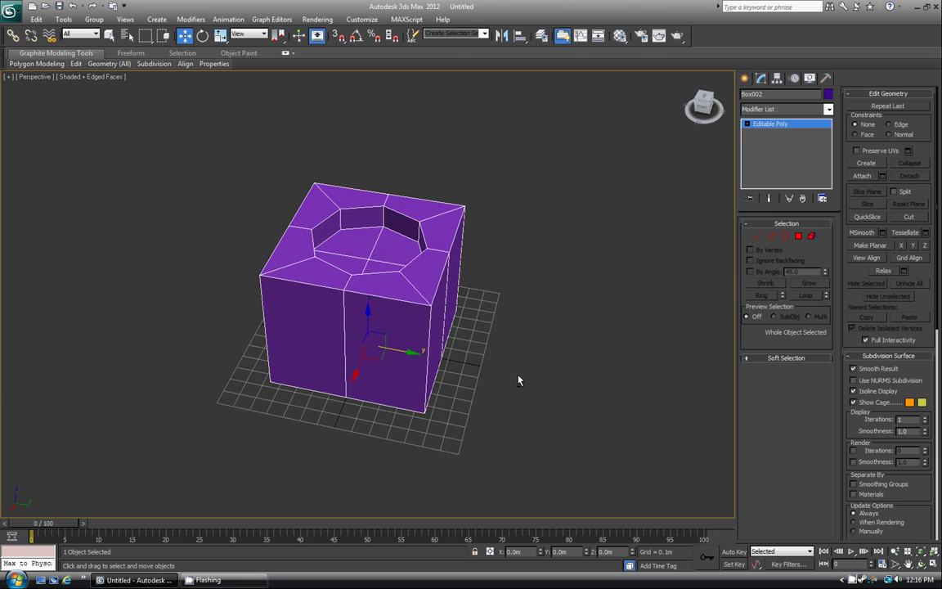
scroll(451, 354, "up", 3)
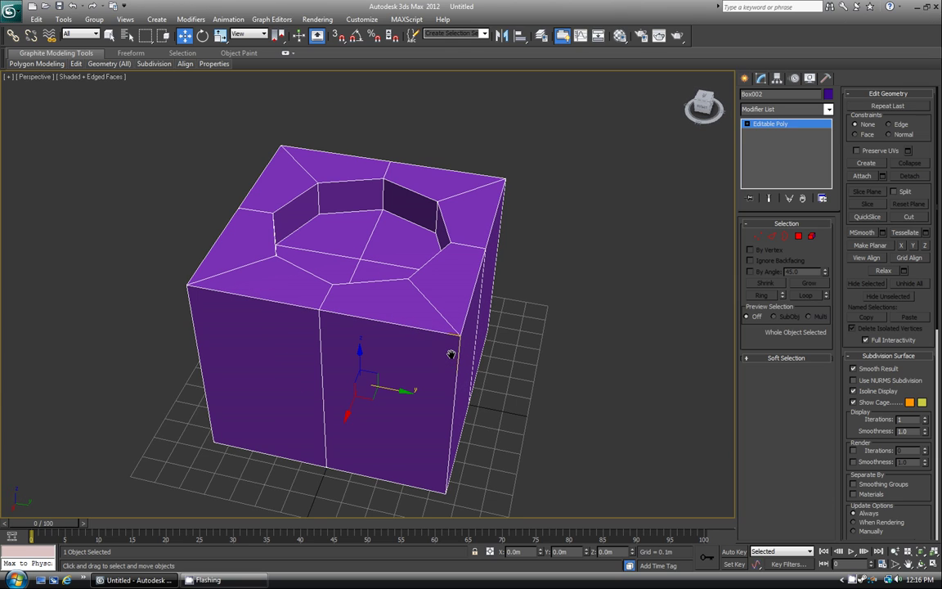
left_click(776, 109)
scroll(770, 263, "down", 10)
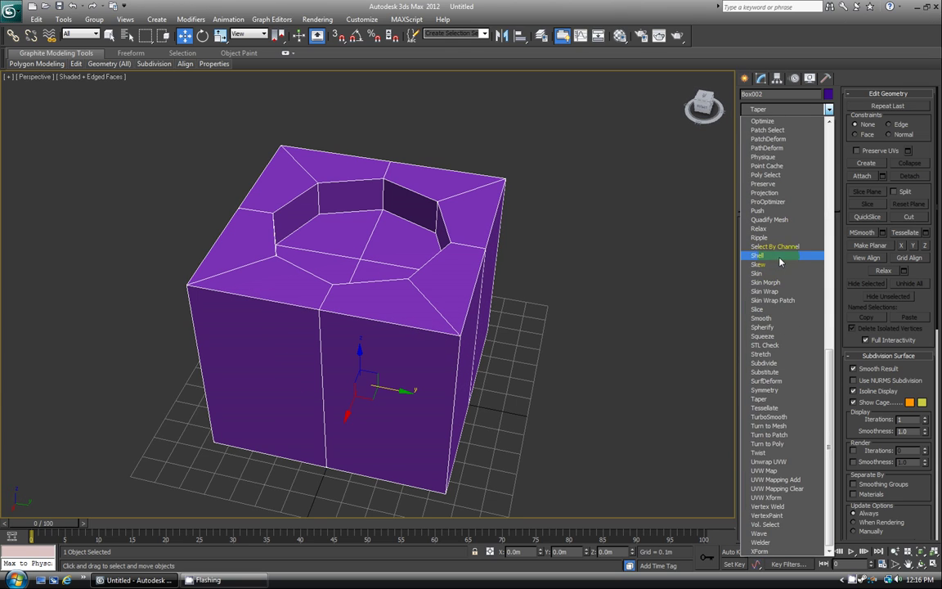
left_click(773, 417)
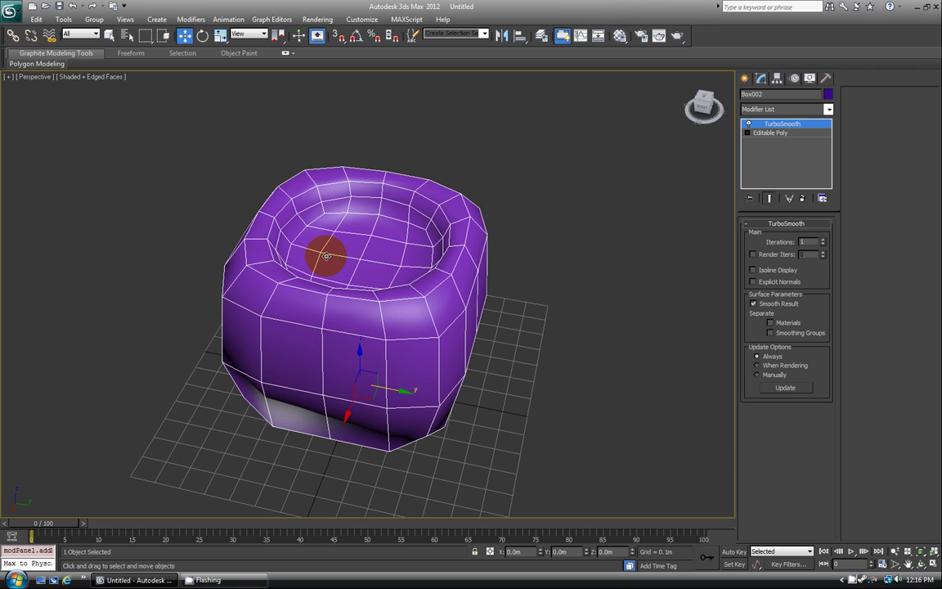
- Switch TurboSmooth off and on repeatedly to compare the original box with the smoothed shape
left_click(749, 124)
left_click(748, 125)
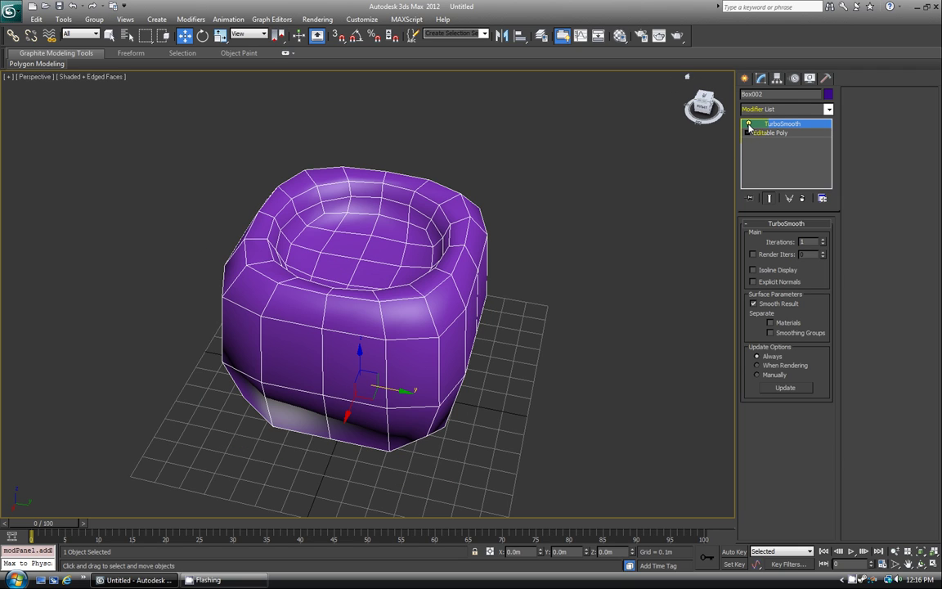
left_click(749, 125)
left_click(749, 125)
left_click(748, 124)
left_click(748, 124)
left_click(748, 125)
left_click(749, 125)
left_click(748, 124)
left_click(749, 124)
left_click(749, 124)
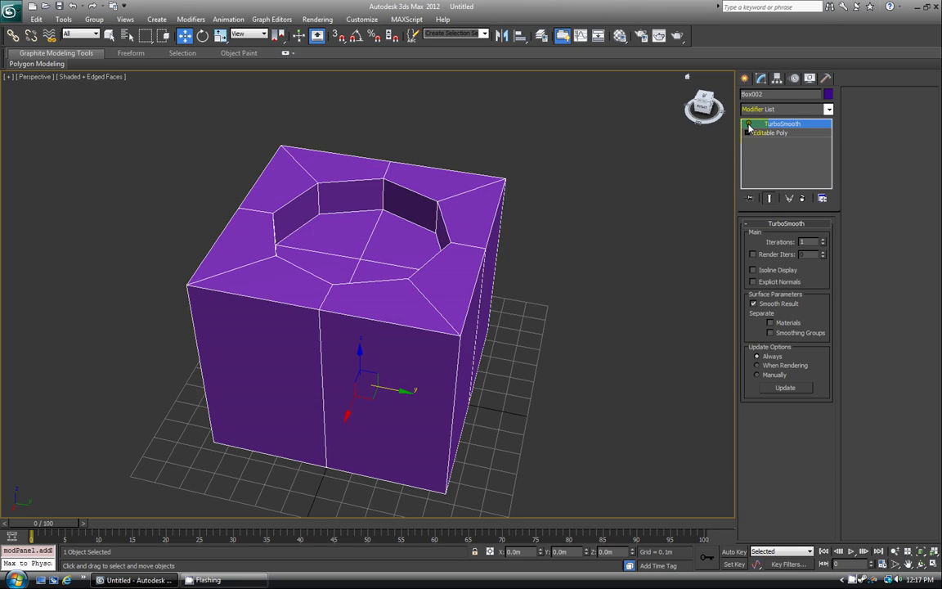
left_click(748, 124)
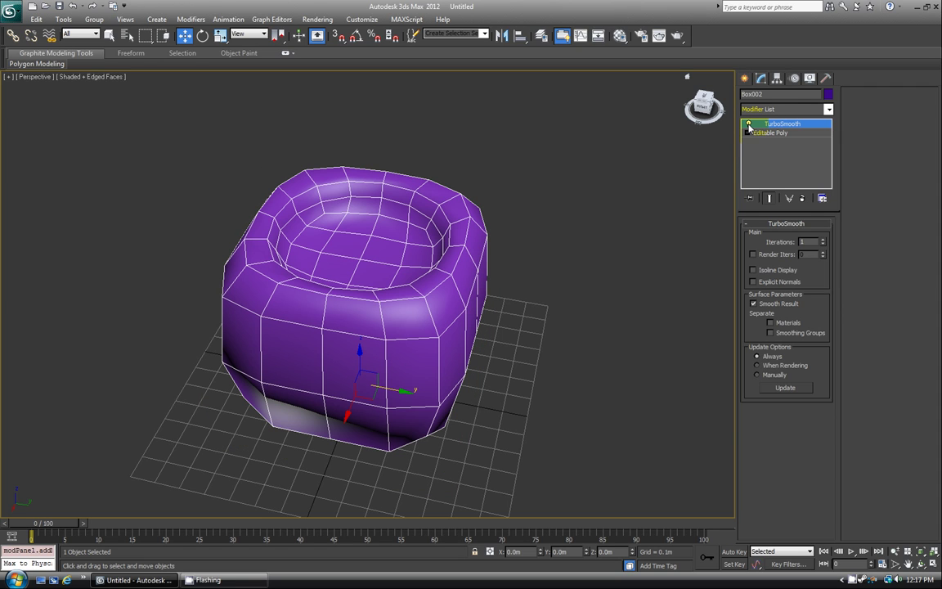
- Examine the smoothed box and its unsmoothed top edges from different angles, leaving TurboSmooth enabled
middle_click_drag(467, 307, 513, 312, "alt")
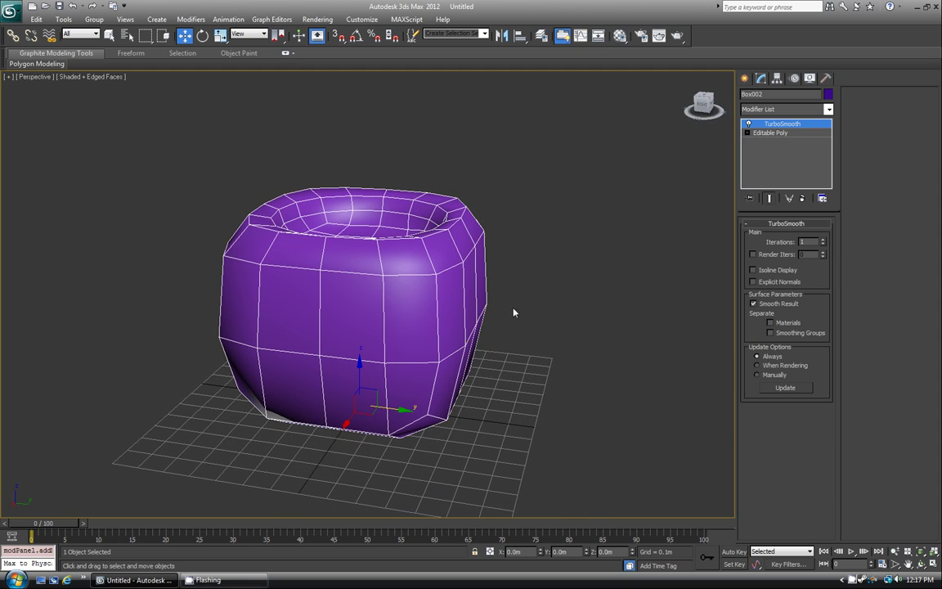
left_click(749, 124)
middle_click_drag(482, 368, 352, 247, "alt")
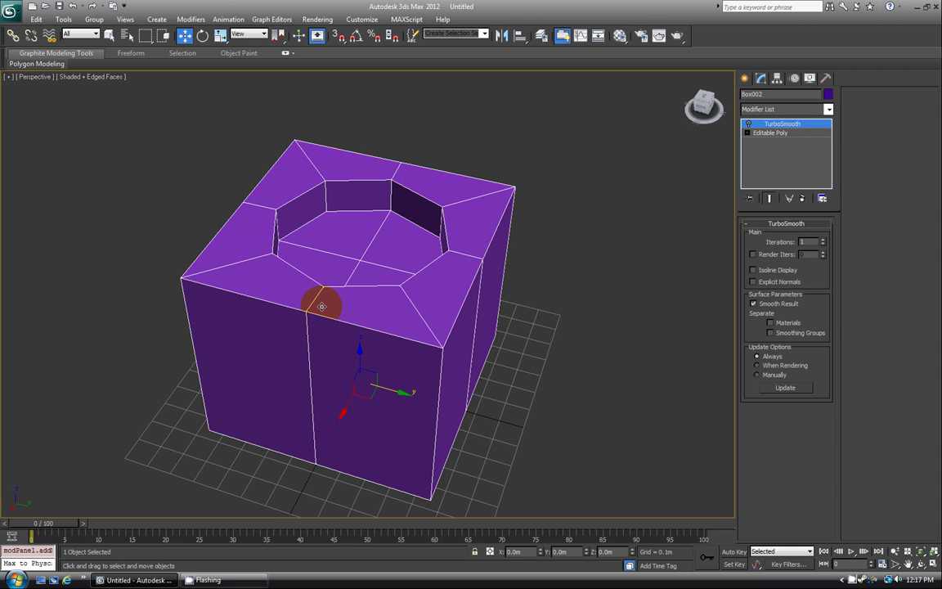
middle_click_drag(343, 297, 336, 288)
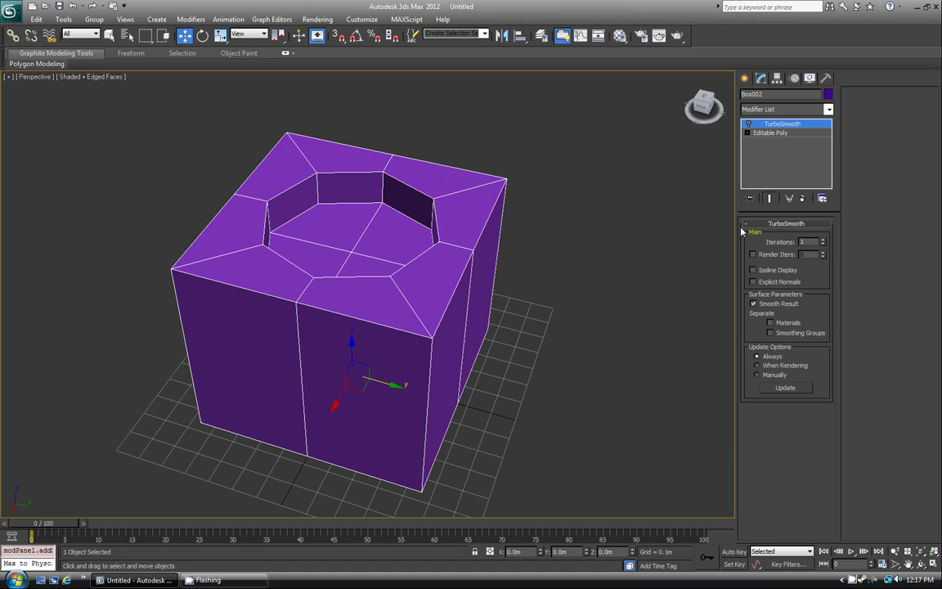
left_click(749, 124)
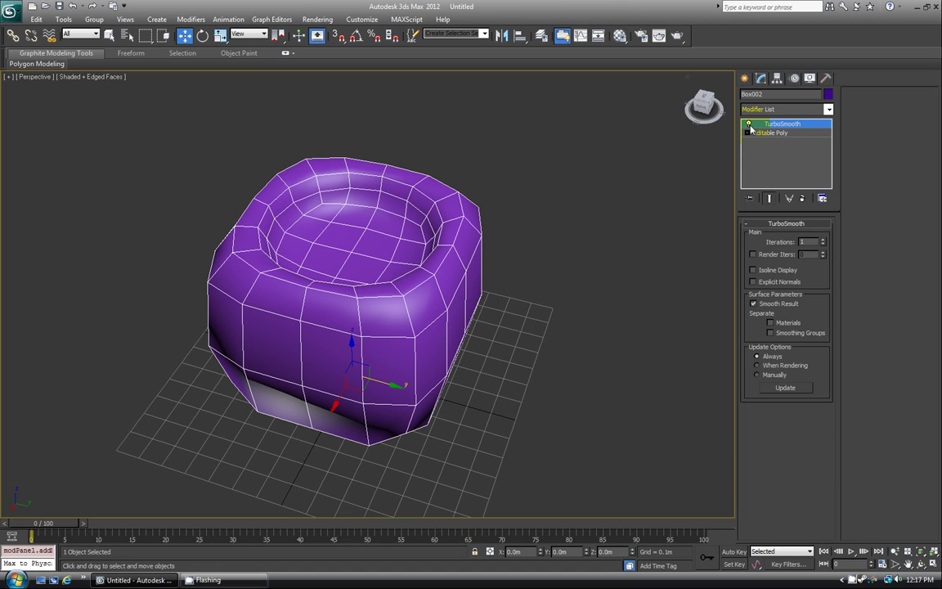
- Try TurboSmooth iteration counts of 5, 1 and 0 on the box
left_click(823, 241)
left_click(824, 240)
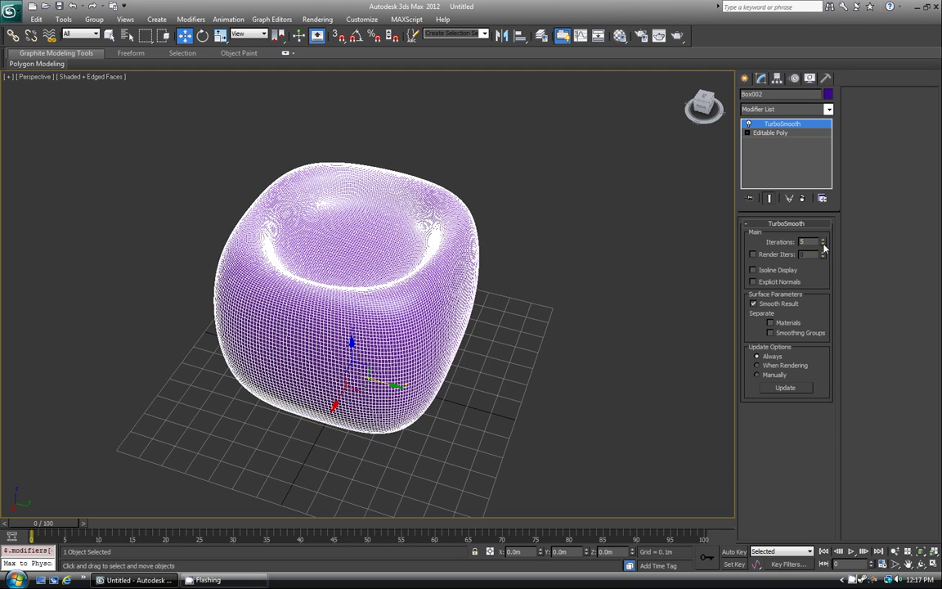
left_click(824, 245)
left_click(823, 245)
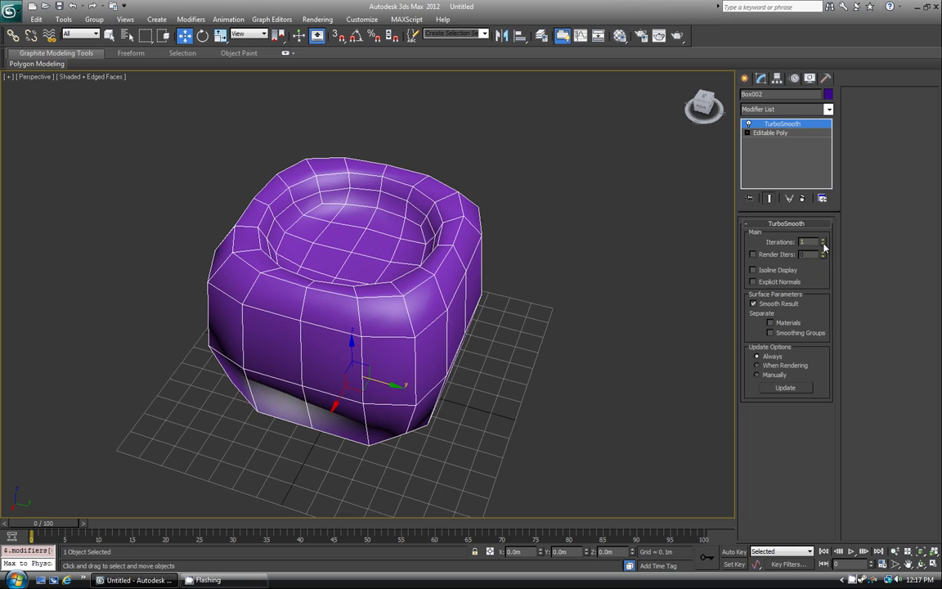
left_click(824, 246)
left_click(824, 240)
left_click(824, 245)
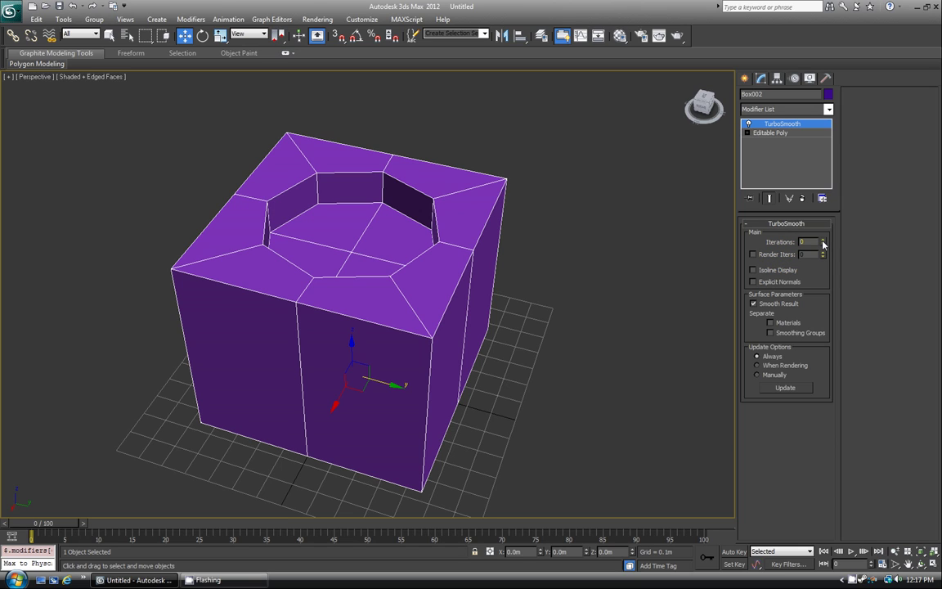
- Set the TurboSmooth iterations to 1, render the Perspective view and close the rendered frame
left_click(824, 240)
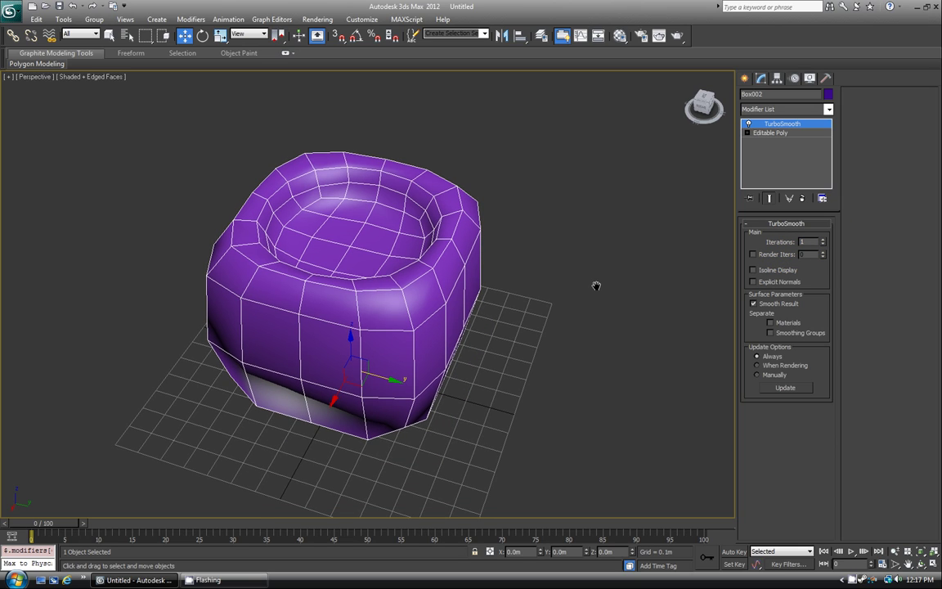
key("shift+q")
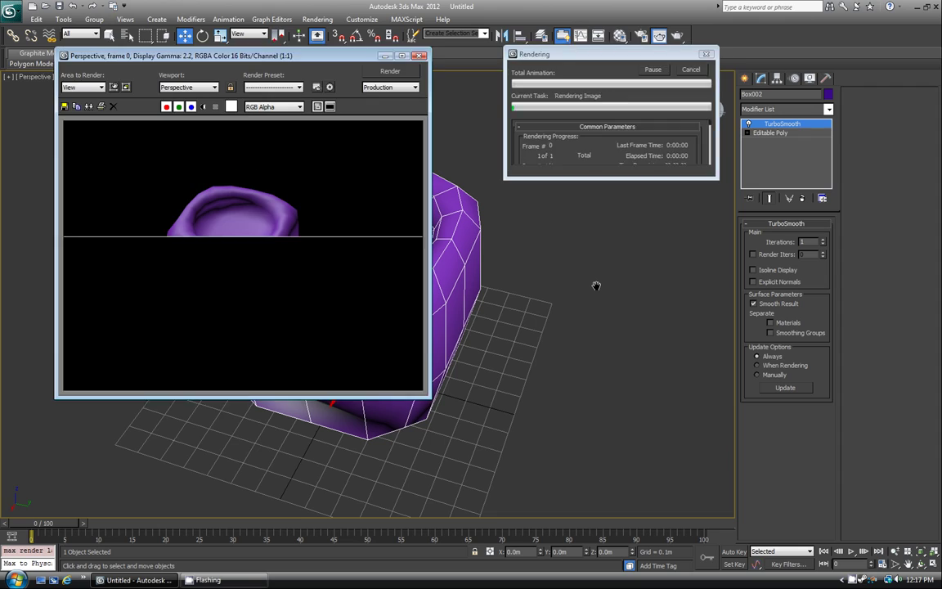
left_click(416, 55)
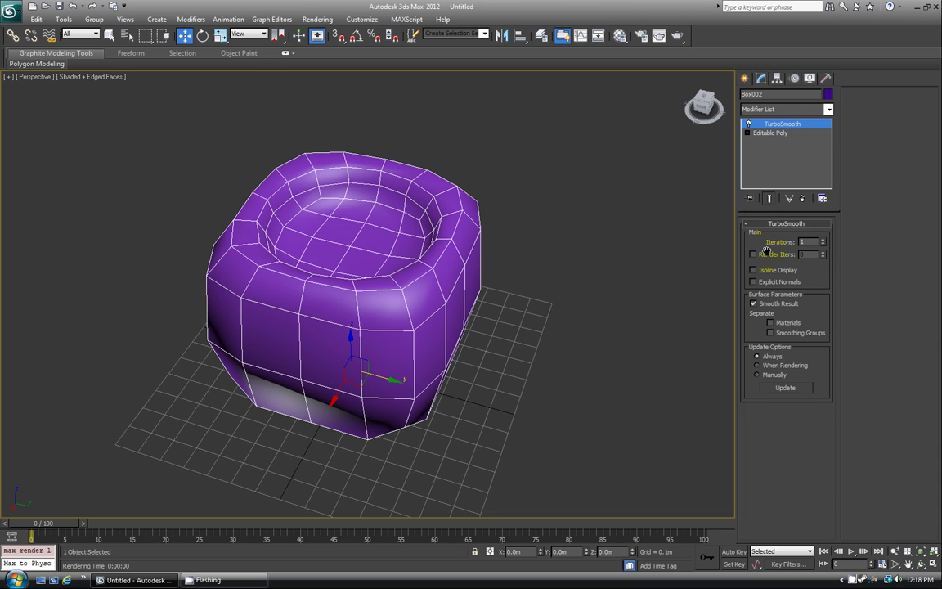
- Set TurboSmooth iterations to 0, enable Render Iters at 5 and render the Perspective view
left_click(823, 244)
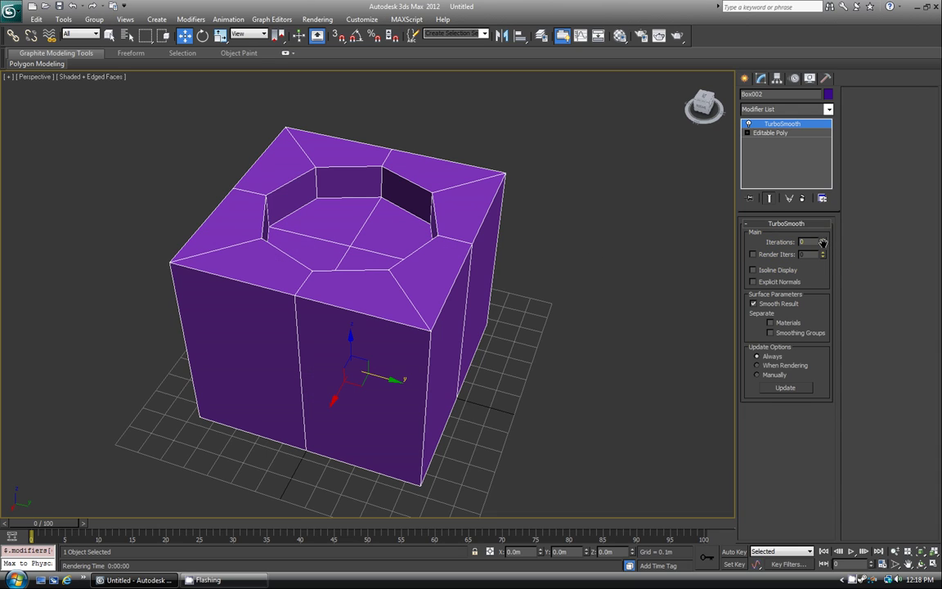
left_click(445, 261)
middle_click_drag(509, 280, 511, 282)
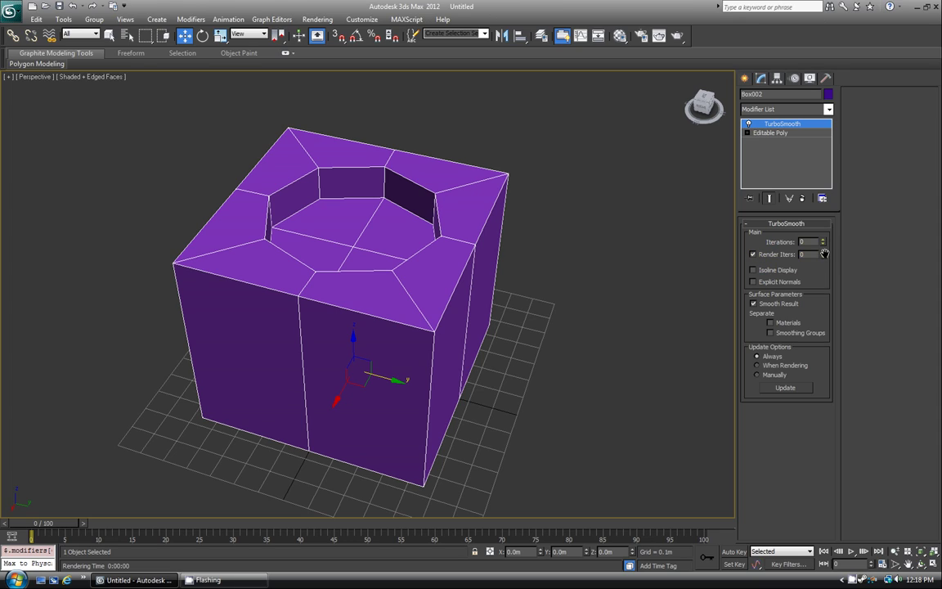
left_click(823, 251)
middle_click_drag(545, 294, 549, 295)
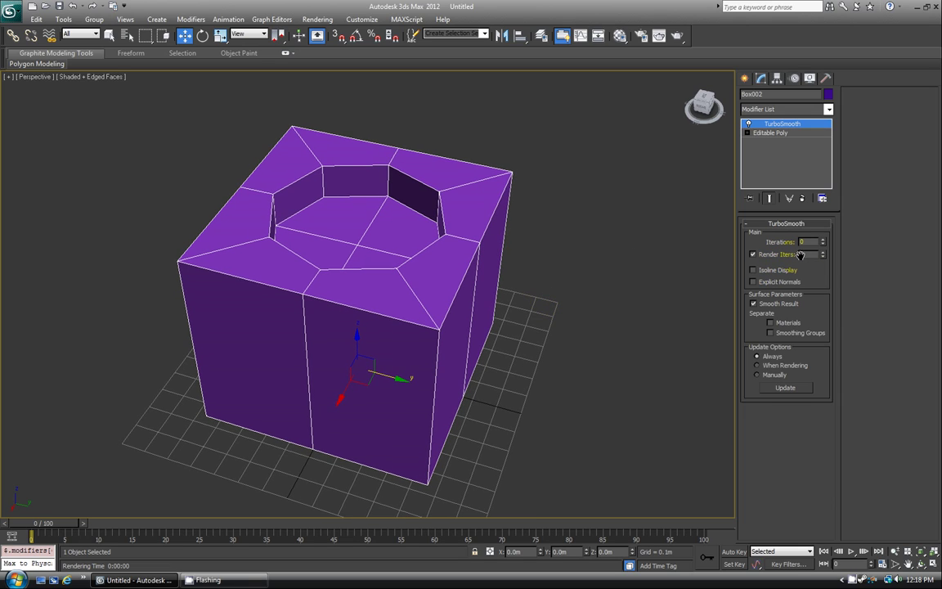
middle_click_drag(534, 292, 545, 294)
key("shift+q")
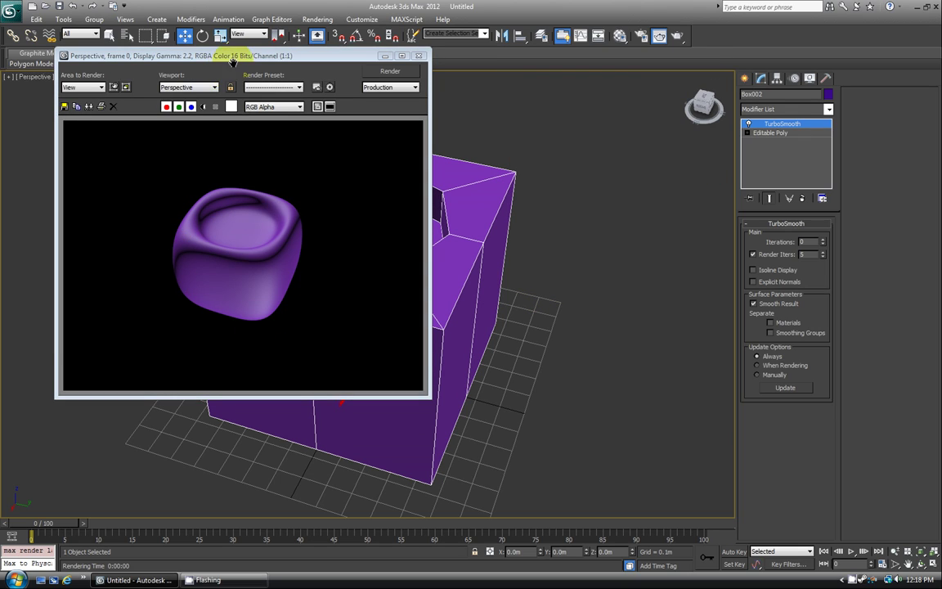
- Place the rendered frame beside the low-poly box, compare the smooth result and close the frame
left_click_drag(232, 62, 666, 104)
left_click(663, 290)
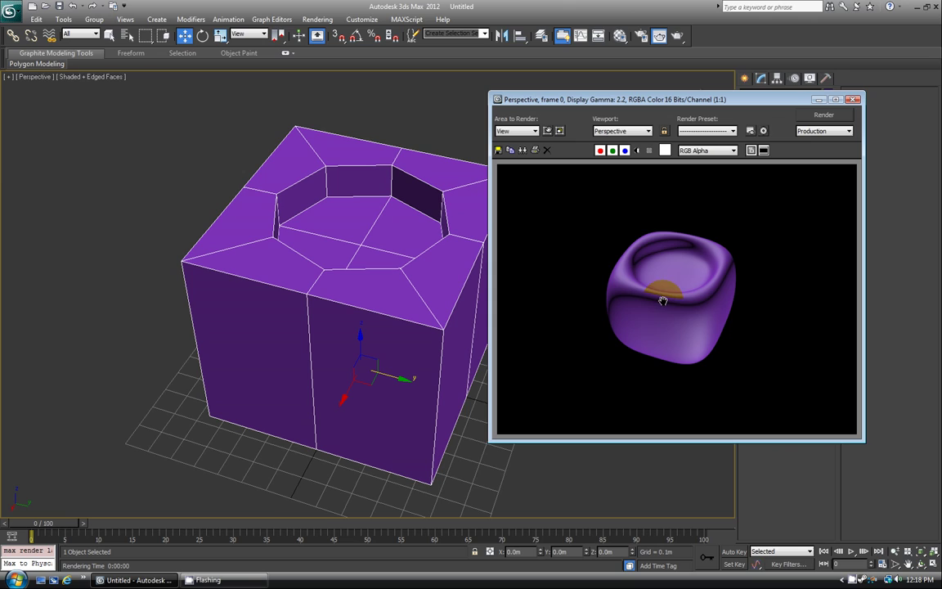
left_click(642, 346)
left_click(646, 334)
left_click(663, 283)
left_click(853, 99)
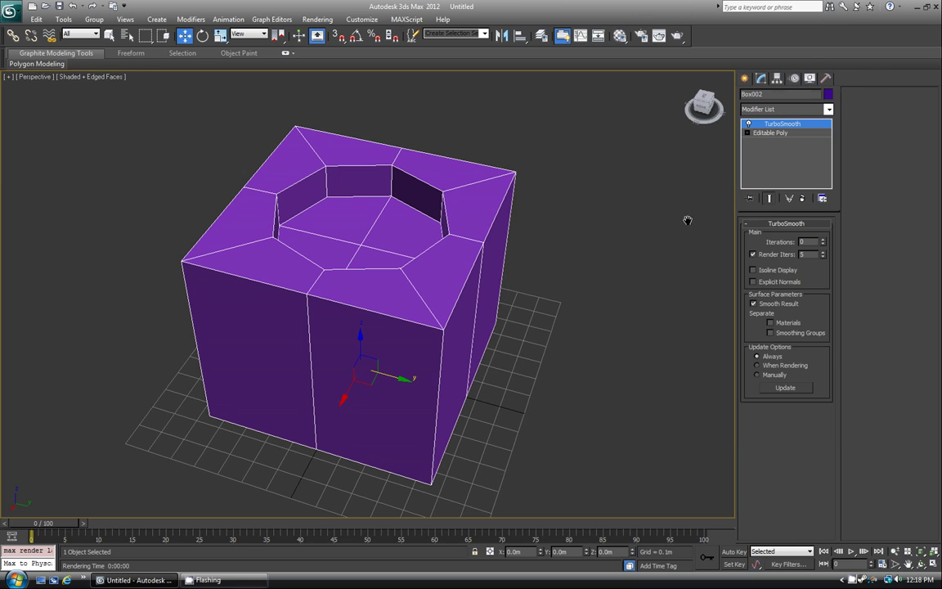
- Disable Render Iters, enable Isoline Display and set the TurboSmooth iterations to 1
left_click(754, 254)
left_click(782, 271)
left_click(822, 239)
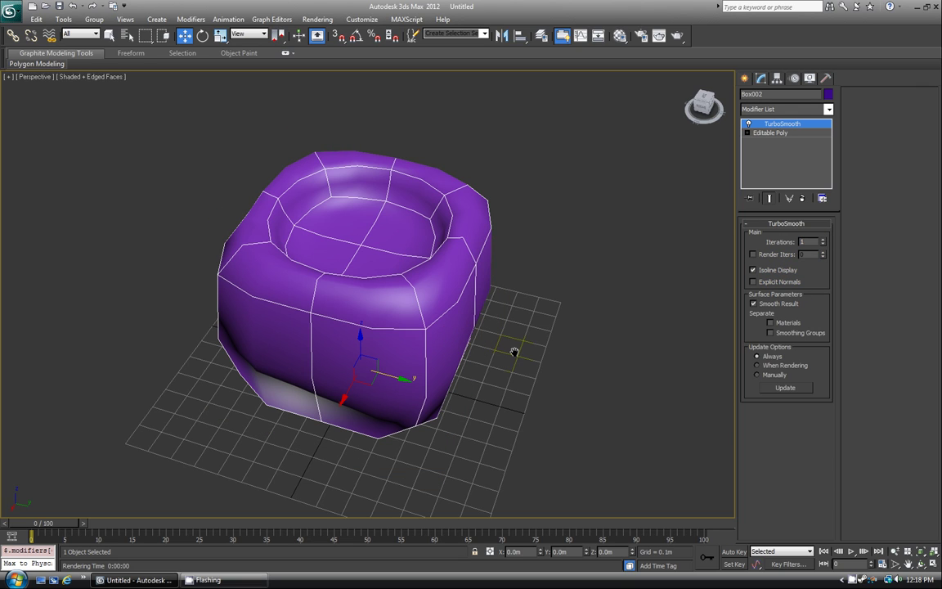
middle_click_drag(511, 351, 465, 316)
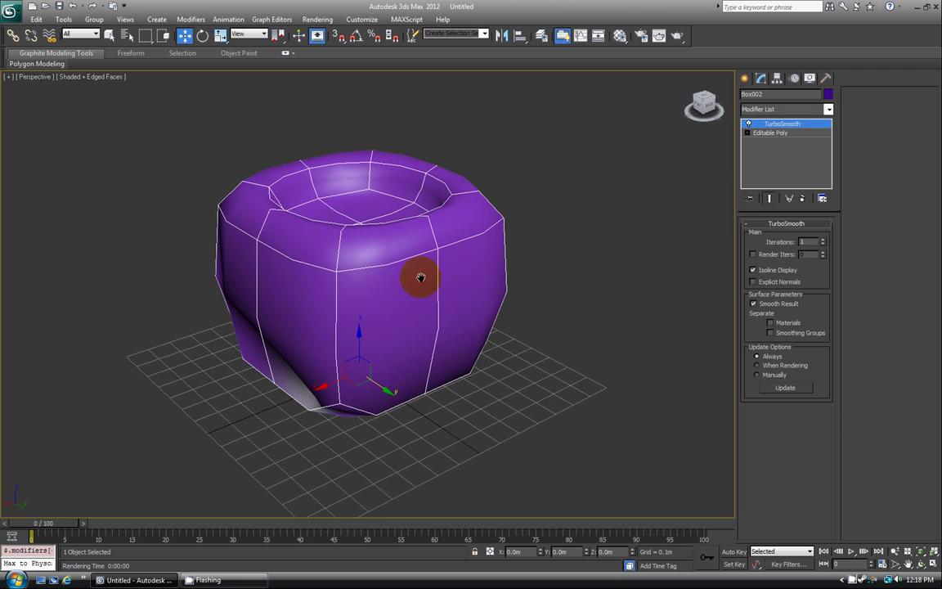
middle_click_drag(248, 286, 276, 195, "alt")
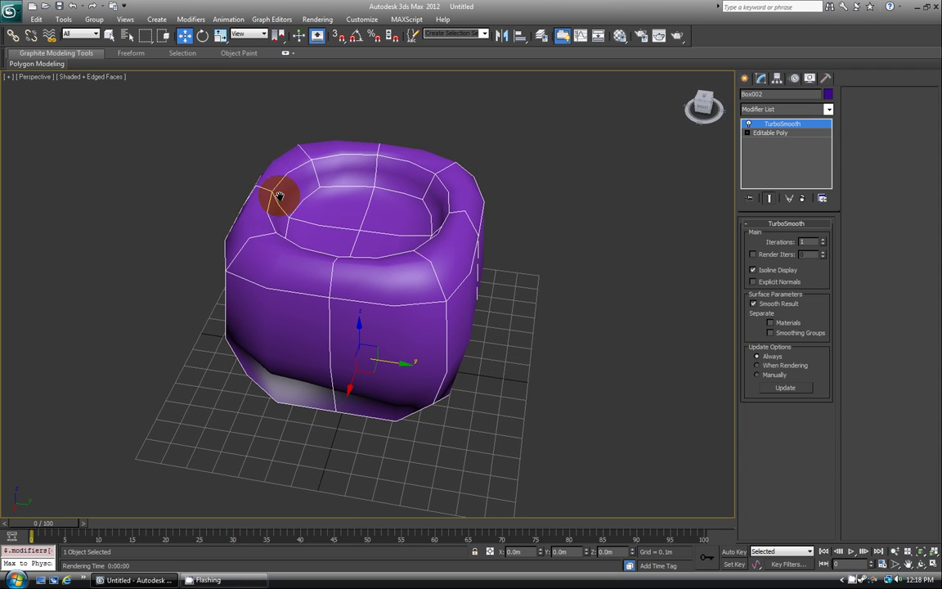
middle_click_drag(321, 301, 321, 292, "alt")
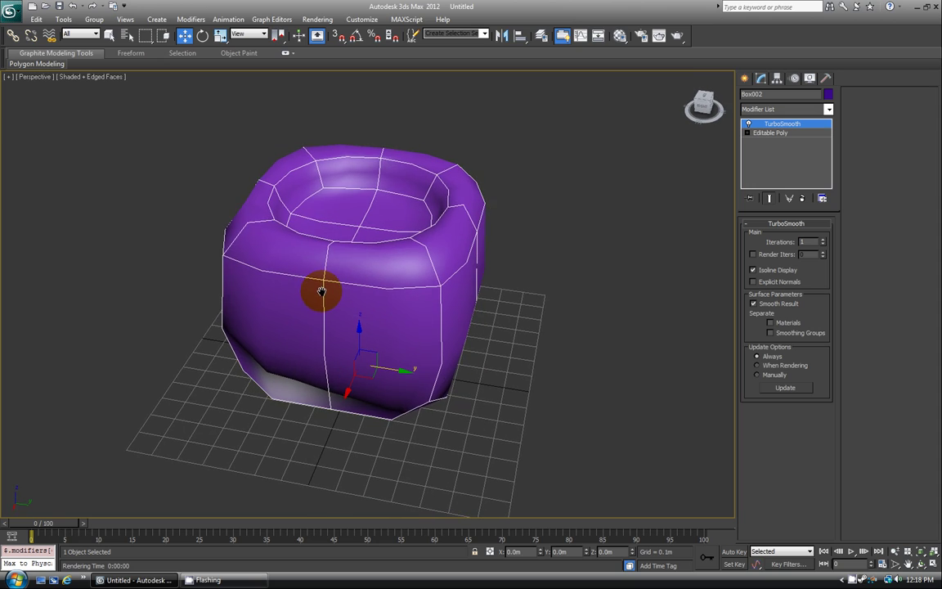
- Turn off Isoline Display and switch off the TurboSmooth effect on the box
left_click(766, 270)
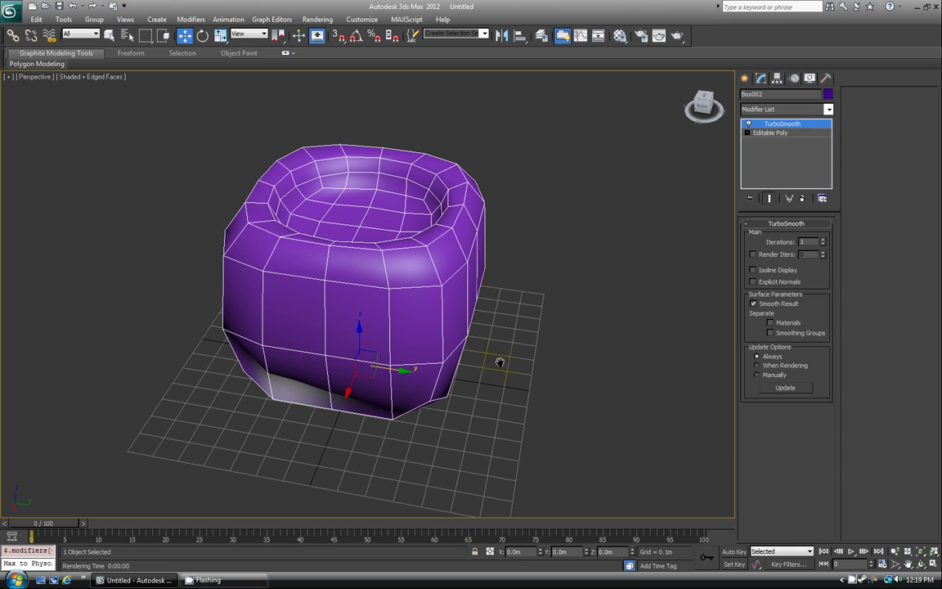
middle_click_drag(417, 286, 458, 310, "alt")
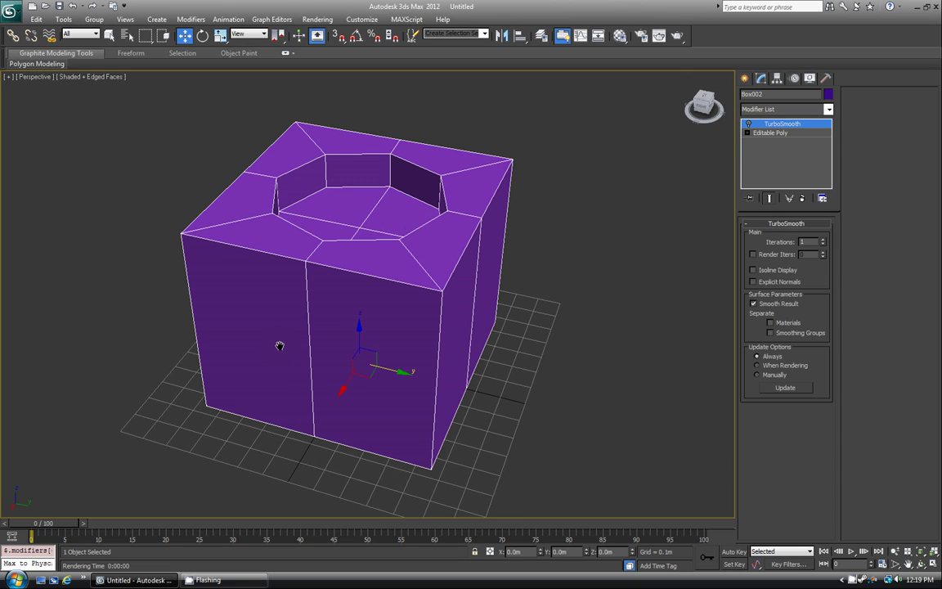
- Select the four polygons on two opposite sides of the Editable Poly box to inspect their smoothing groups, and clear the selection
left_click(769, 133)
key("4")
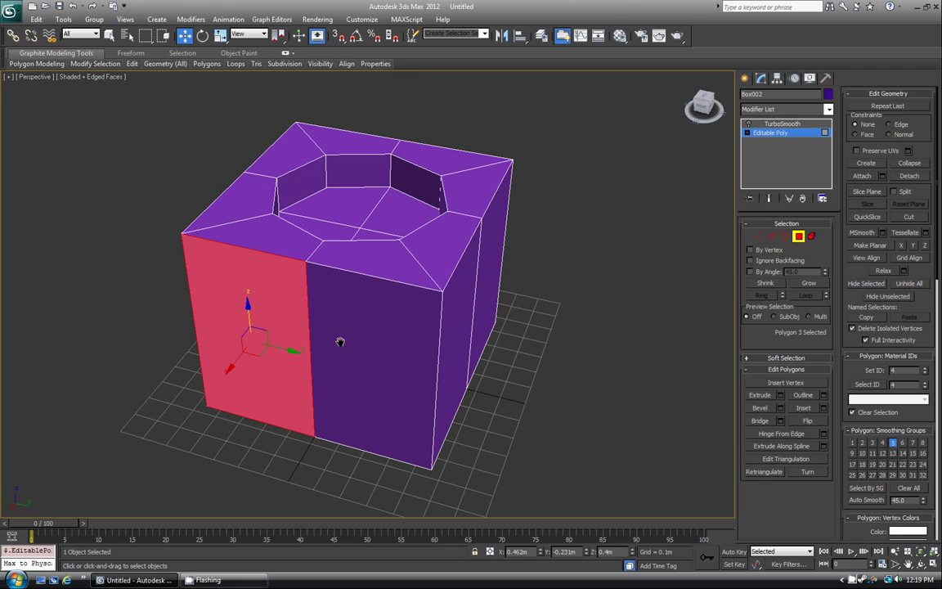
left_click(372, 354, "ctrl")
middle_click_drag(372, 354, 537, 411, "alt")
left_click(536, 412, "ctrl")
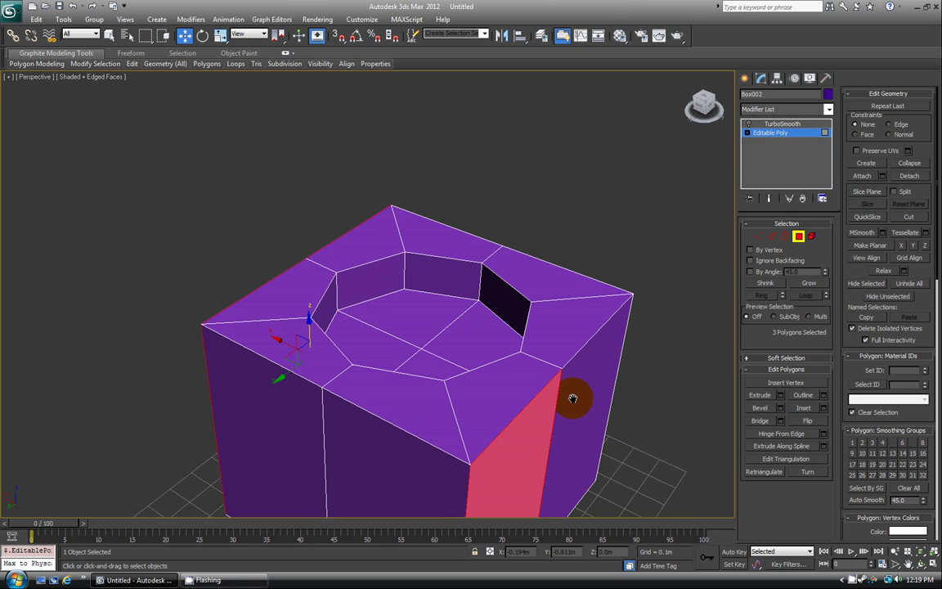
left_click(567, 395, "ctrl")
scroll(448, 330, "down", 5)
middle_click_drag(448, 331, 501, 332, "alt")
middle_click_drag(331, 361, 428, 274, "alt")
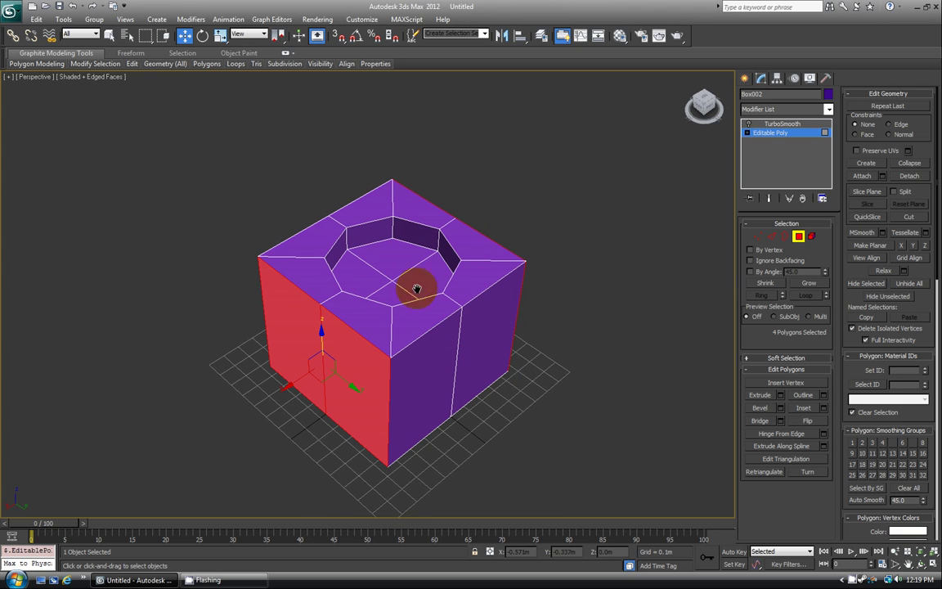
left_click(511, 391)
- Return to the TurboSmooth modifier and enable separation by Smoothing Groups
middle_click_drag(512, 391, 489, 347, "alt")
scroll(465, 334, "up", 3)
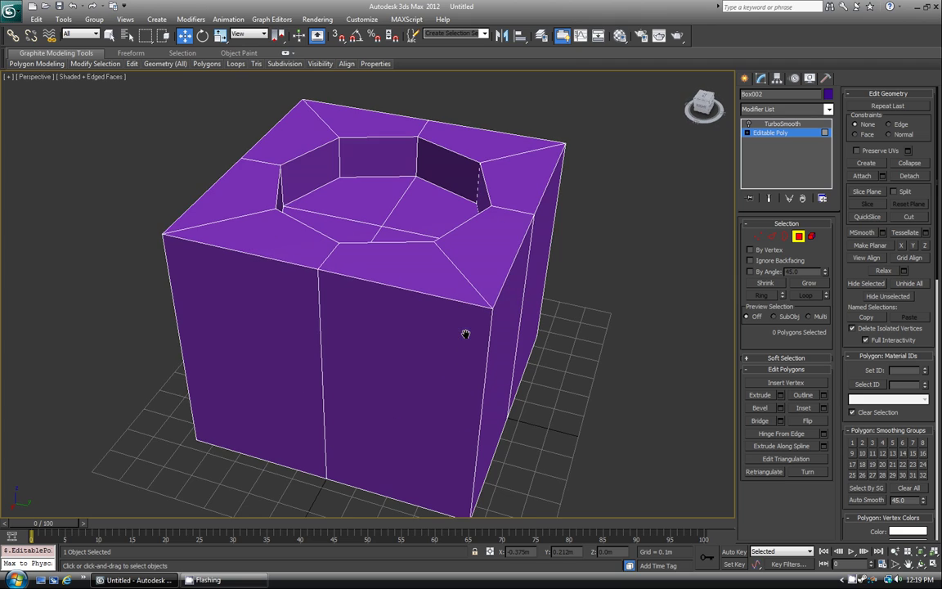
scroll(448, 327, "down", 4)
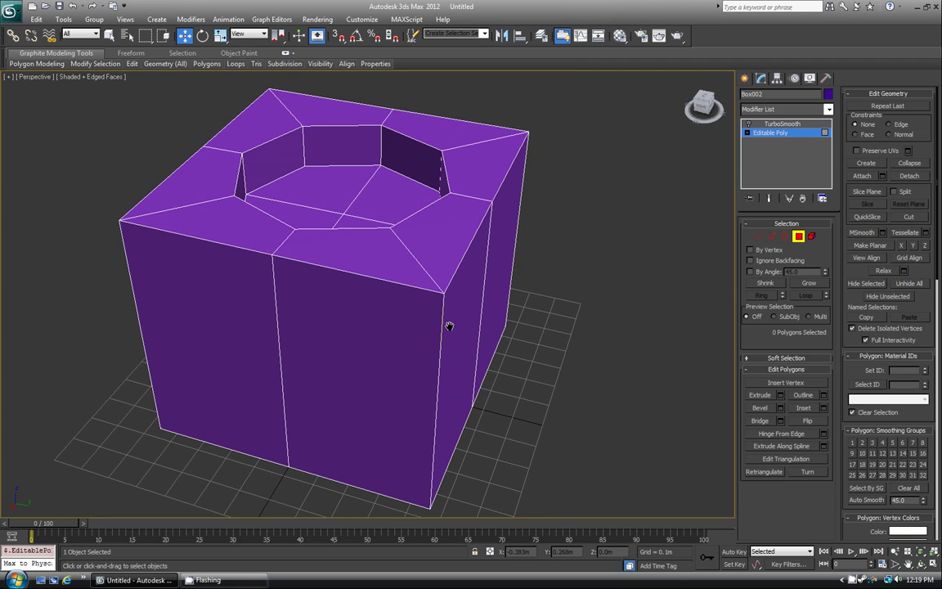
left_click(775, 124)
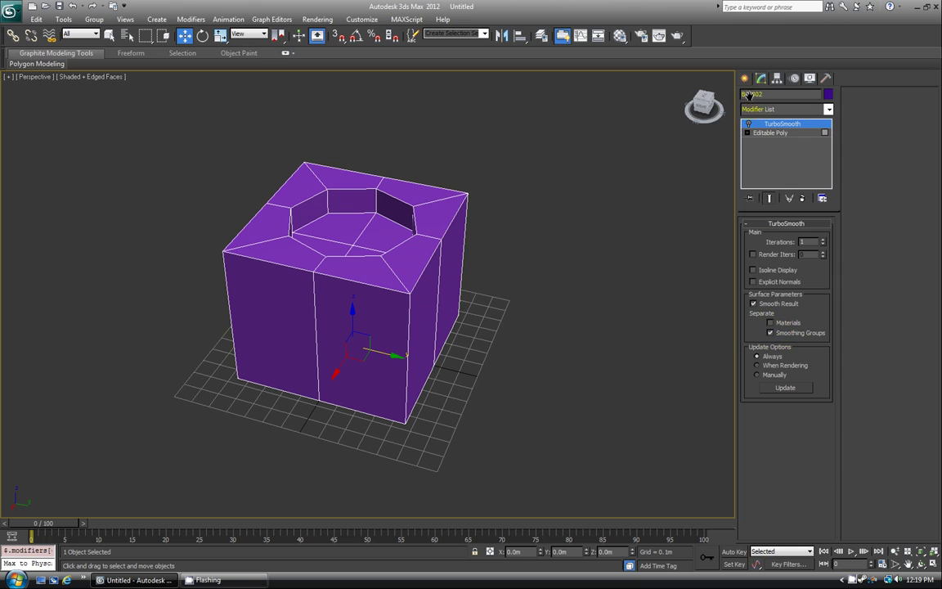
- Select all polygons of the Editable Poly to inspect their smoothing groups, and clear the selection
left_click(770, 133)
key("4")
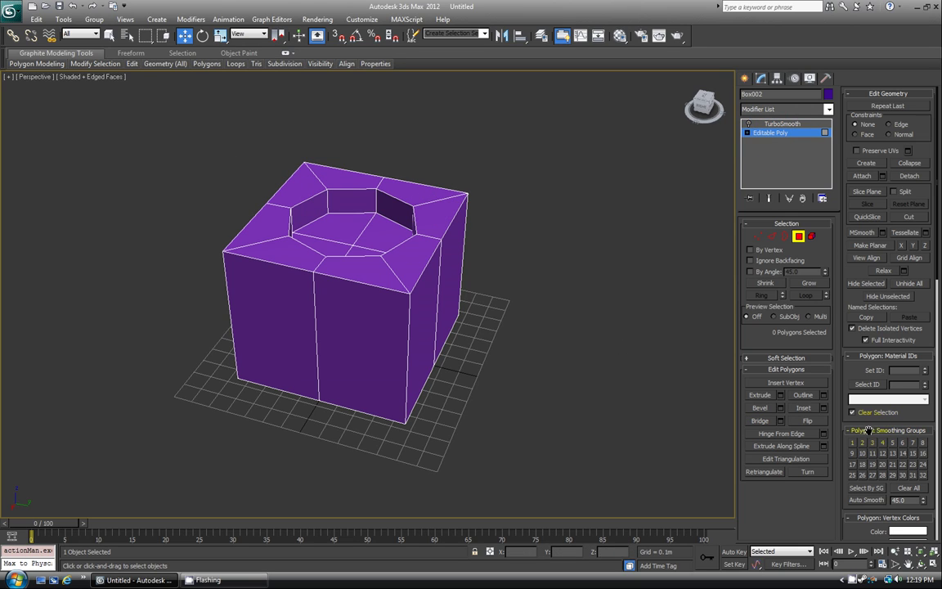
scroll(896, 428, "down", 3)
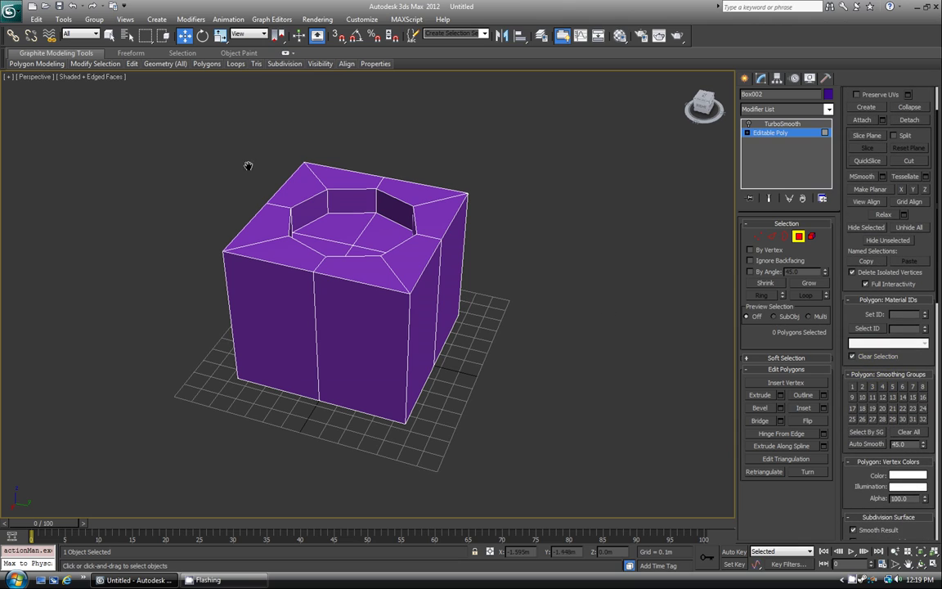
left_click_drag(190, 134, 454, 373)
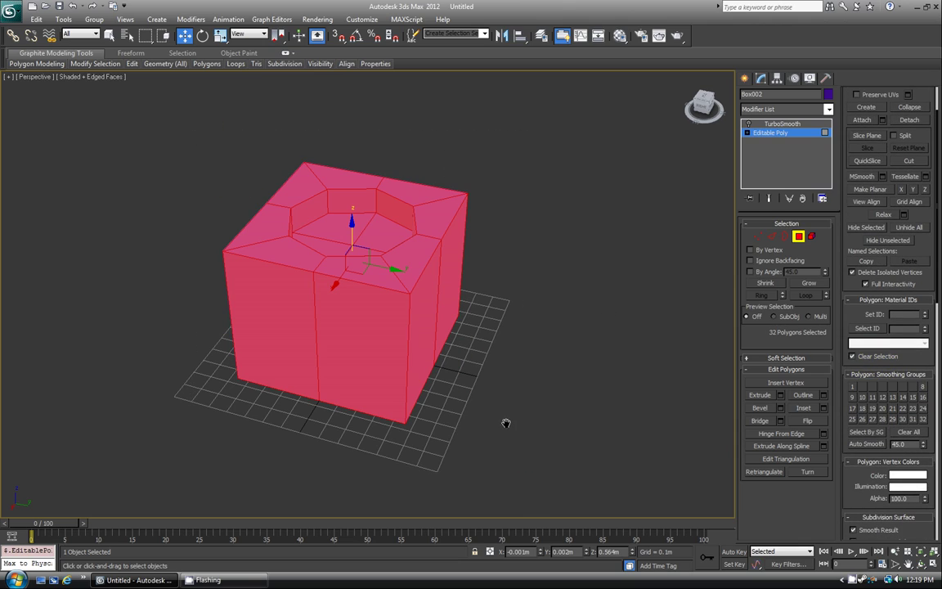
left_click(495, 330)
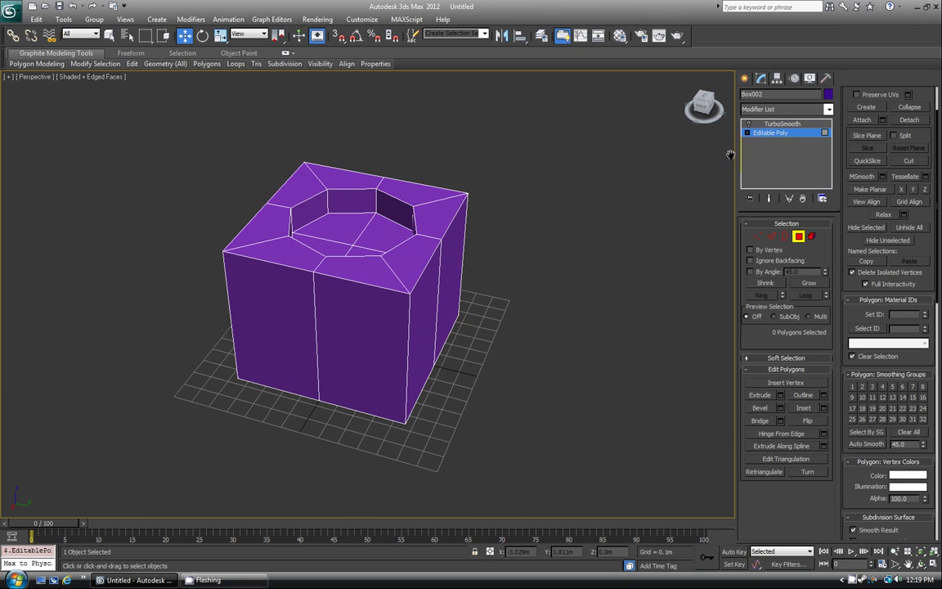
- Switch the TurboSmooth effect back on with Smooth Result disabled and the iterations set to 2
left_click(775, 124)
left_click(750, 123)
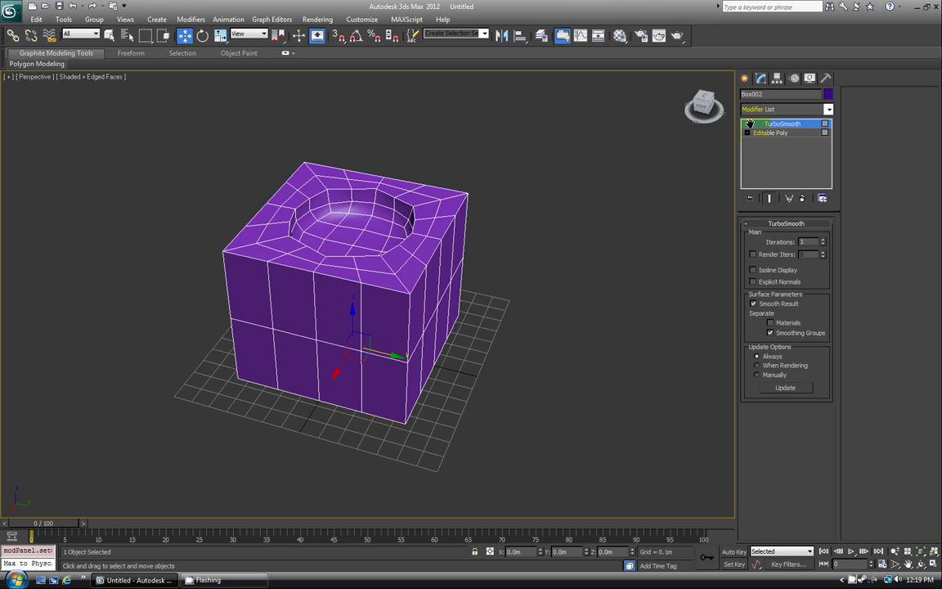
scroll(352, 262, "up", 3)
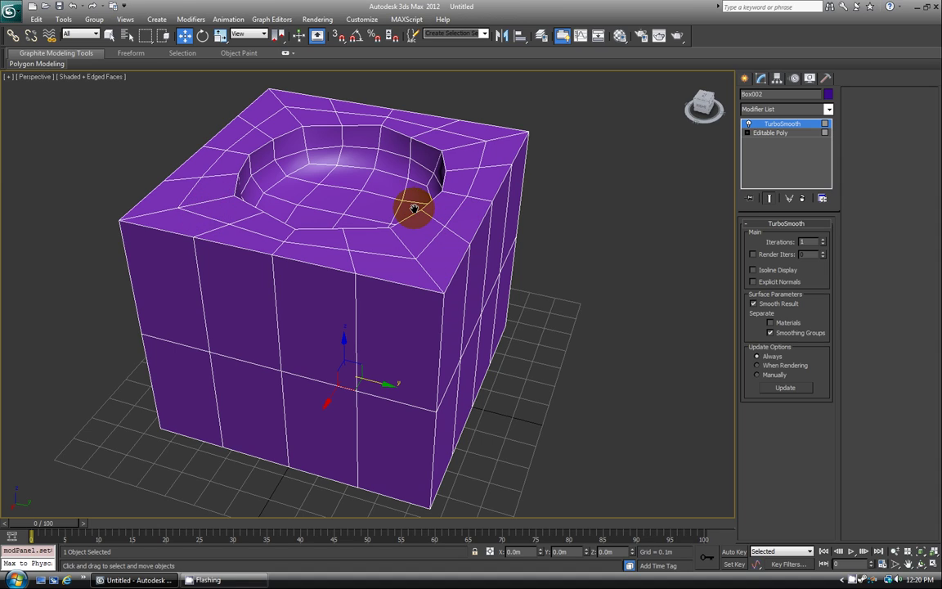
left_click(754, 303)
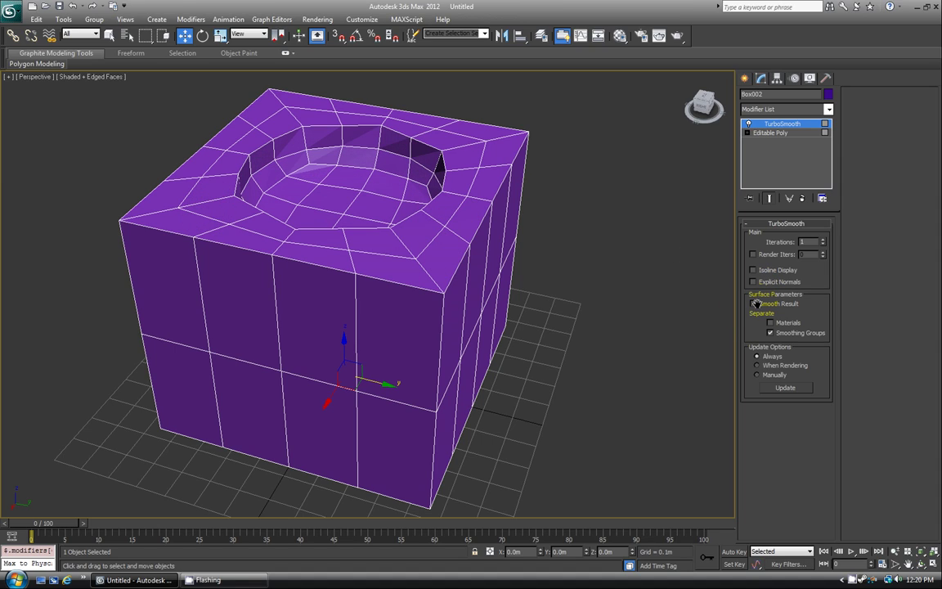
left_click(822, 240)
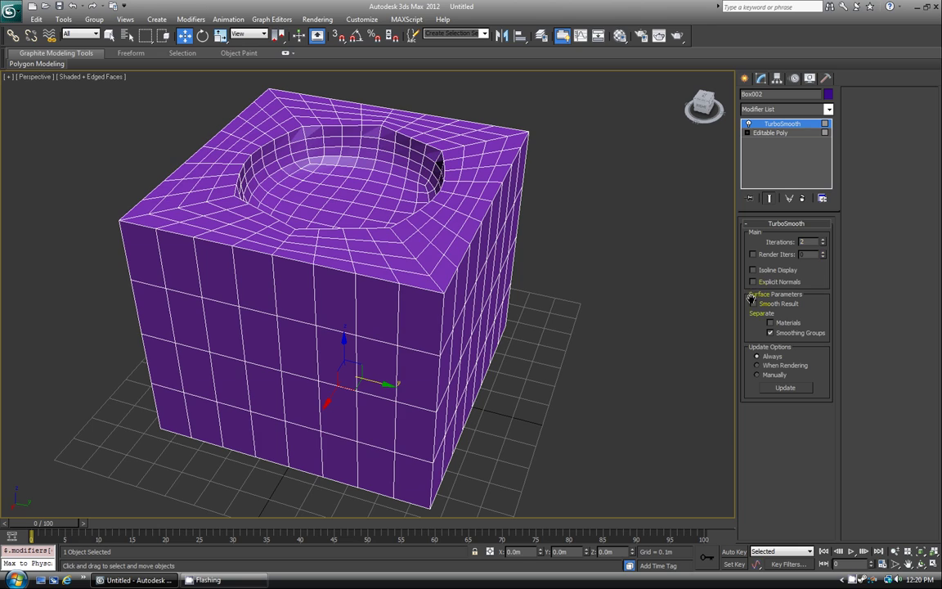
- Disable Smoothing Groups separation, compare the shape with edged faces hidden, and restore both settings
left_click(771, 333)
left_click(591, 352)
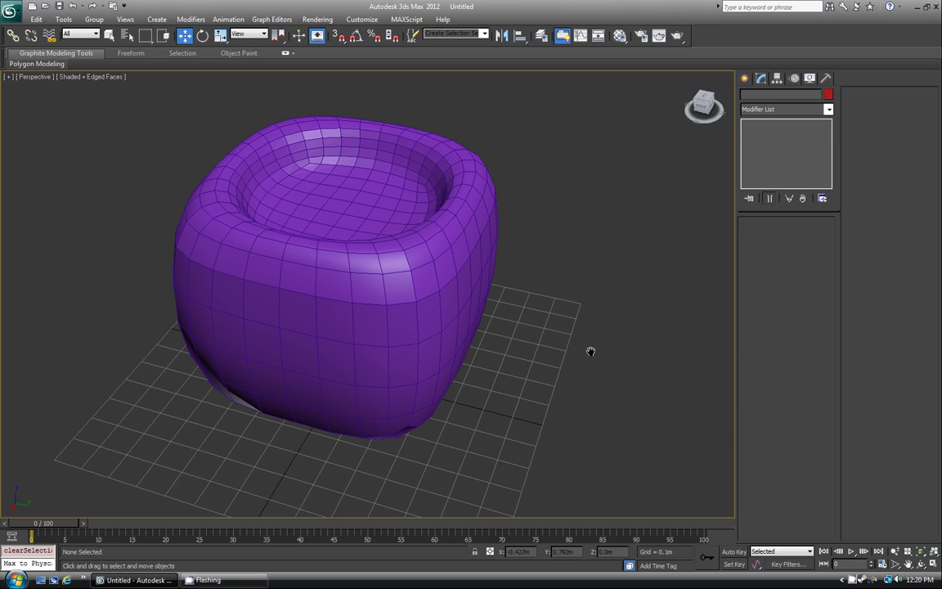
key("F4")
left_click(438, 332)
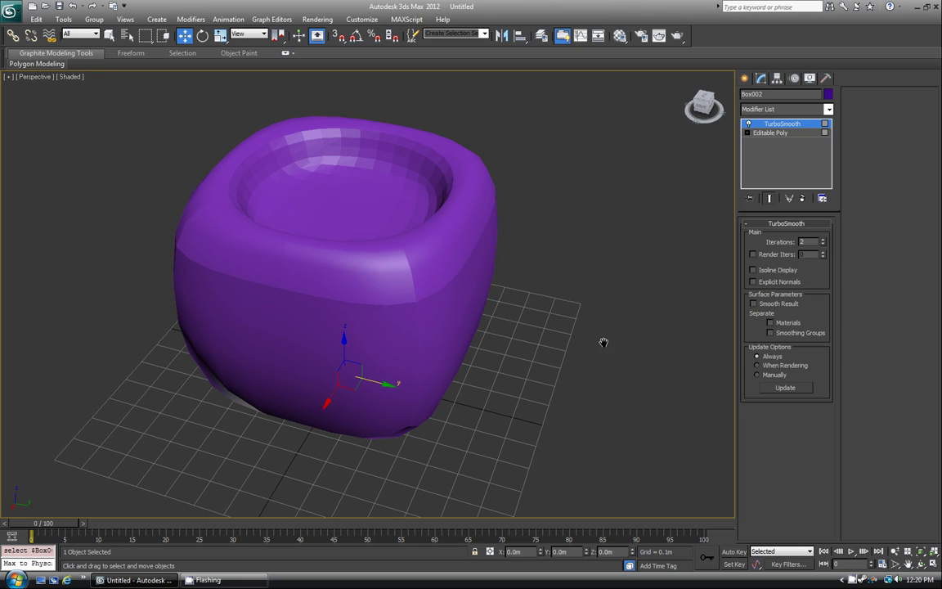
left_click(771, 333)
key("F4")
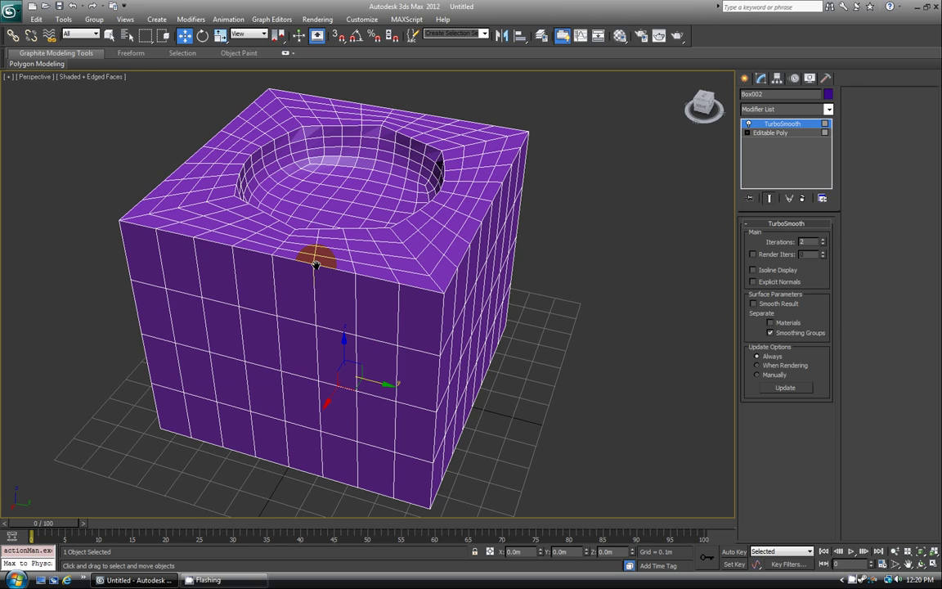
- Set the TurboSmooth iterations to 0 and select the two polygons on one side of the Editable Poly box
left_click(823, 244)
left_click(823, 244)
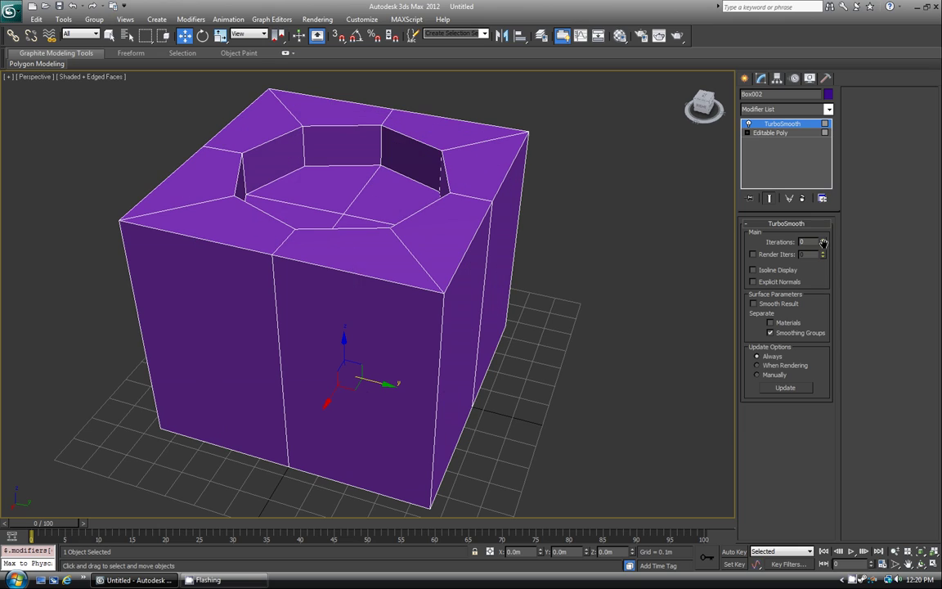
left_click(773, 133)
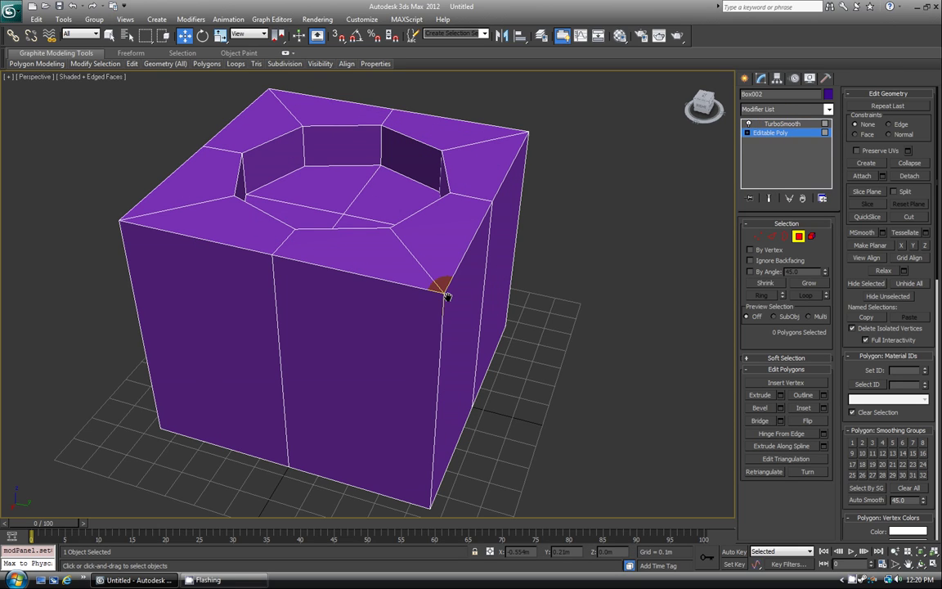
middle_click_drag(488, 335, 487, 324)
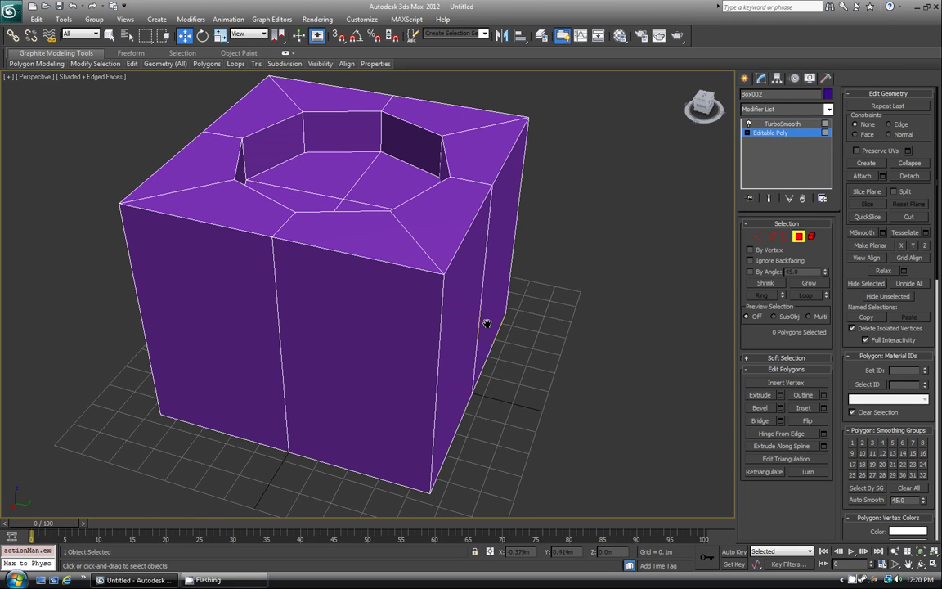
left_click(194, 291)
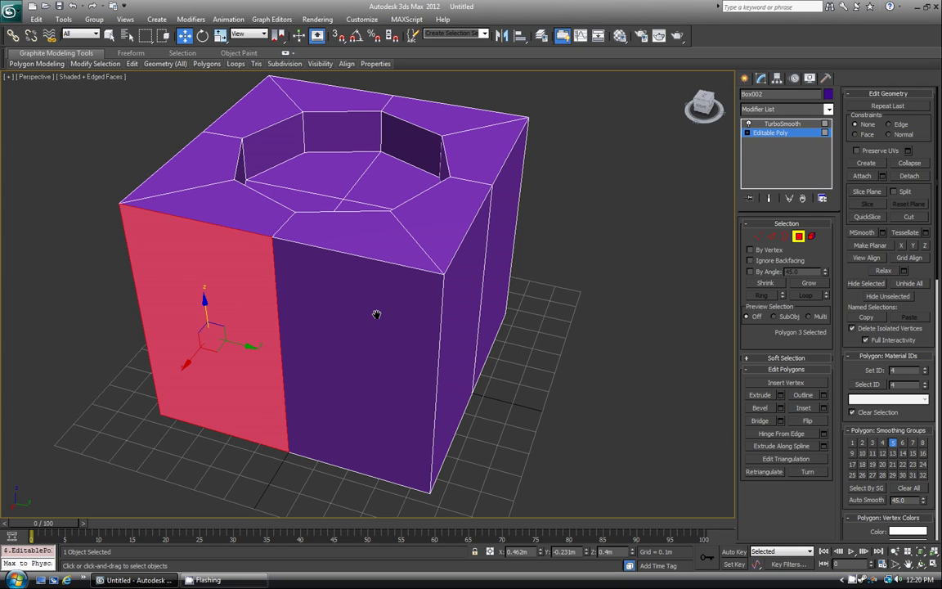
left_click(376, 314, "ctrl")
middle_click_drag(412, 315, 380, 320)
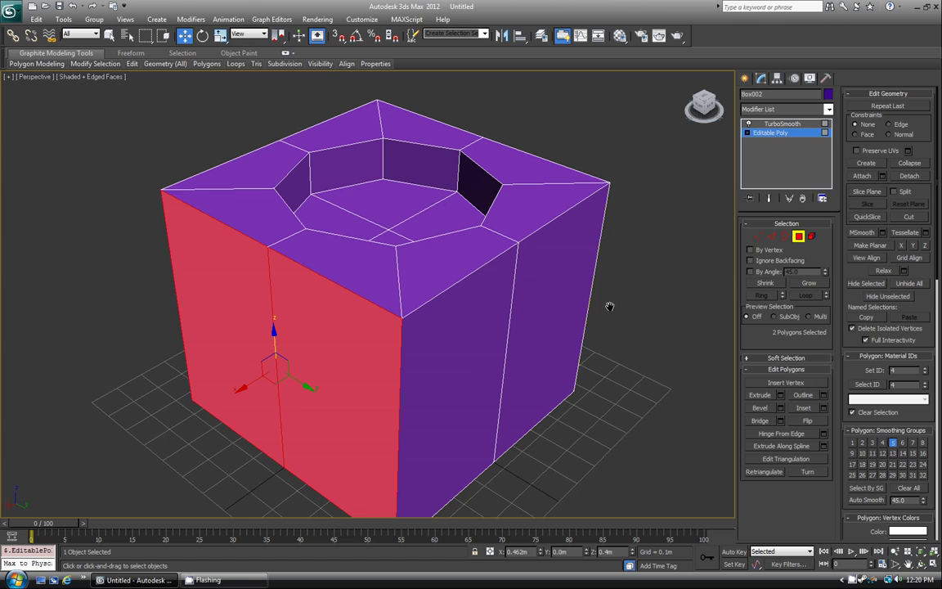
middle_click_drag(610, 307, 347, 324, "alt")
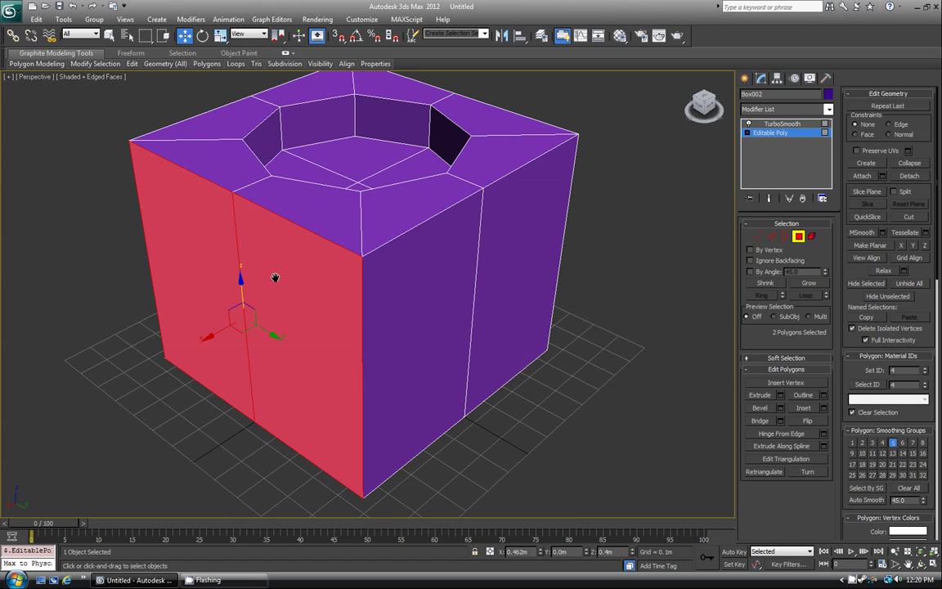
- Select all polygons of the box and clear all their smoothing groups
scroll(360, 311, "down", 3)
left_click_drag(200, 158, 455, 406)
left_click(909, 488)
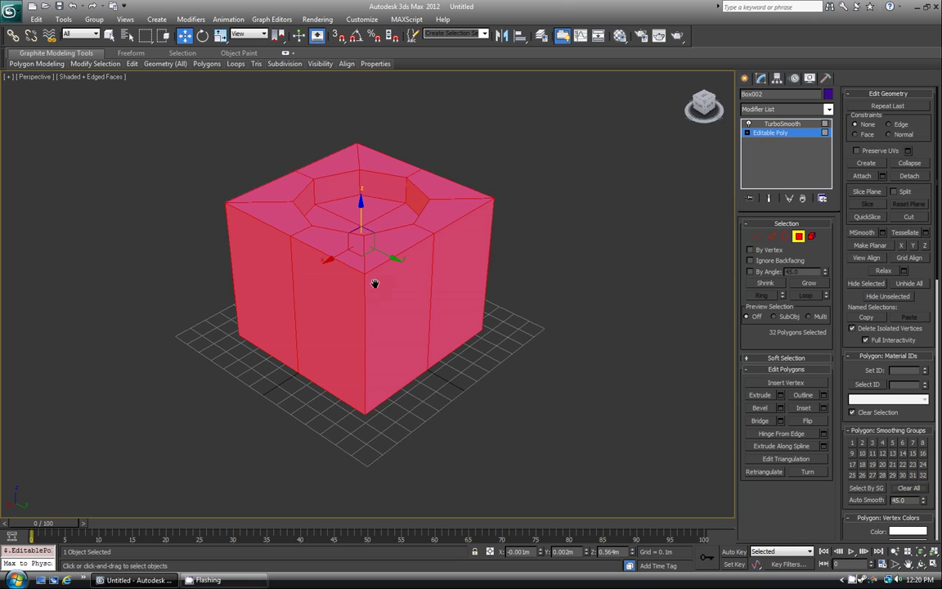
- Assign smoothing group 1 to the four polygons of two adjacent box sides and clear the selection
left_click(232, 286)
left_click(288, 297, "ctrl")
left_click(322, 306, "ctrl")
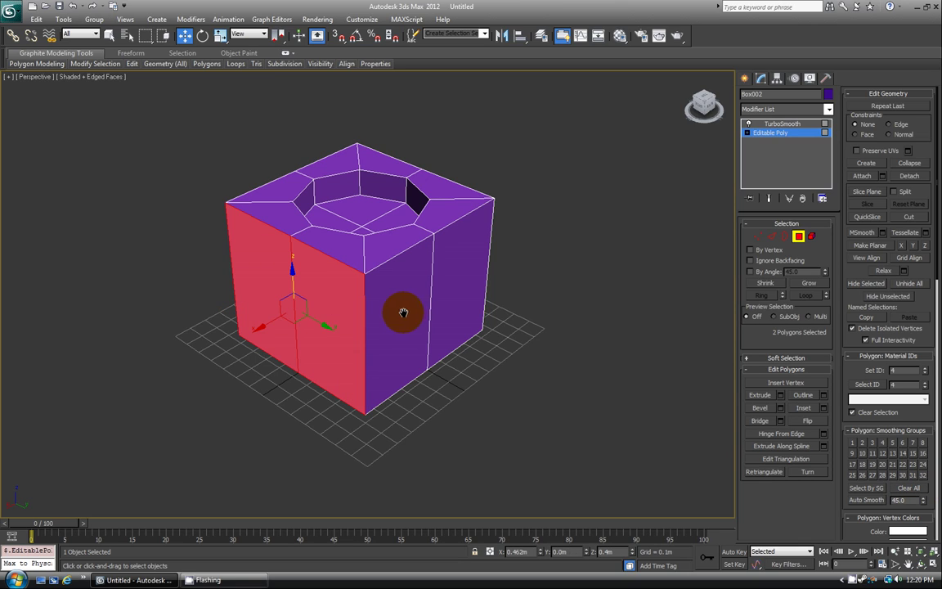
left_click(400, 371, "ctrl")
left_click(447, 282, "ctrl")
left_click(556, 385)
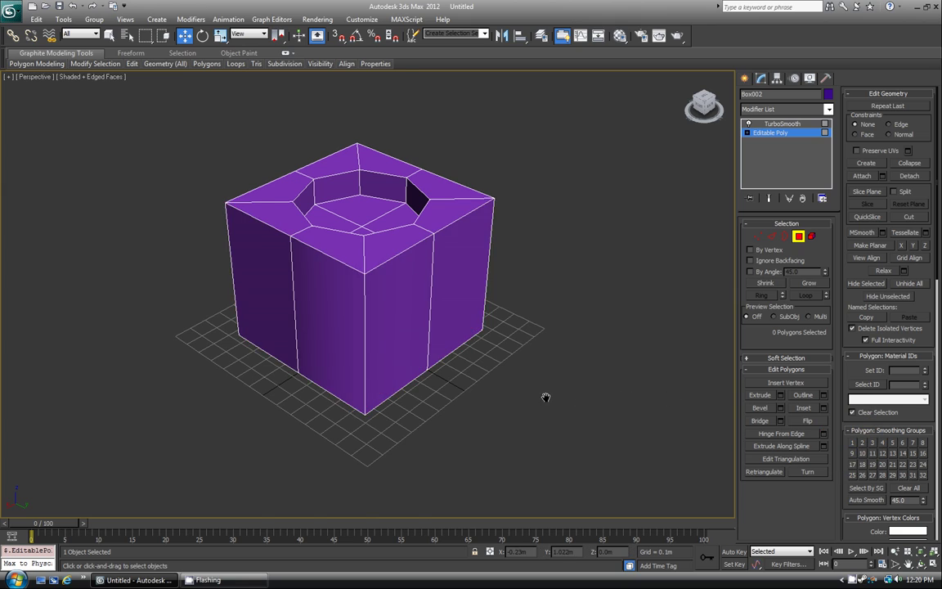
- Return to the TurboSmooth modifier and set its iterations to 2
scroll(492, 358, "up", 3)
left_click(767, 122)
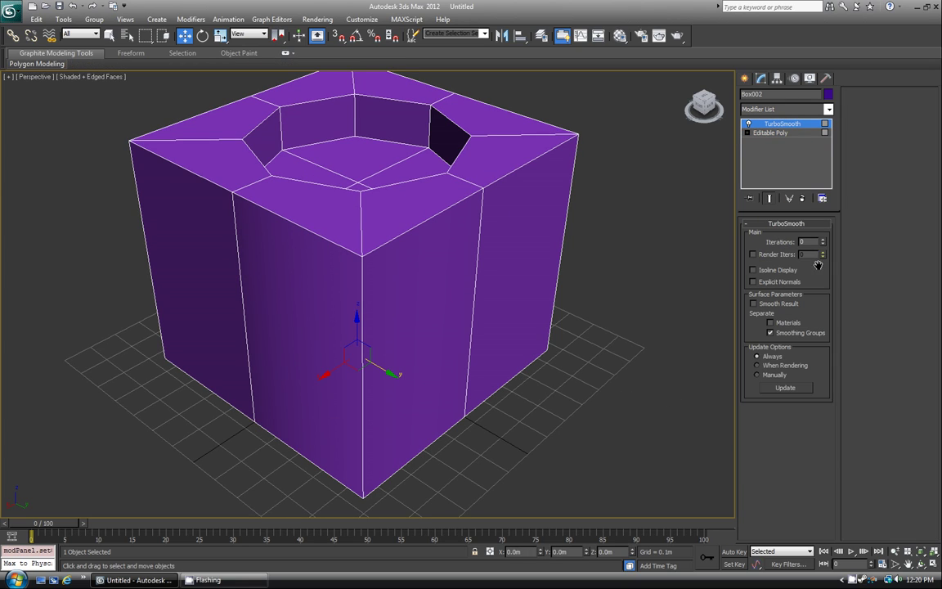
left_click(824, 239)
left_click(824, 239)
- Hide the edged faces and examine the smoothed box around the corner of the two sides sharing a smoothing group
left_click(568, 338)
scroll(568, 339, "down", 3)
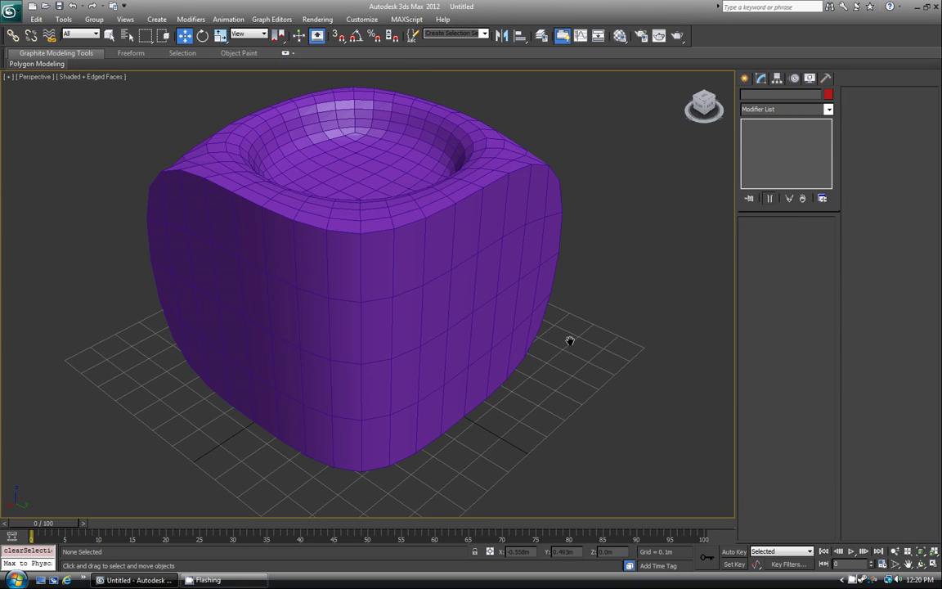
key("F4")
mouse_move(398, 316)
middle_mouse_down("alt")
mouse_move(357, 305)
mouse_move(339, 310)
mouse_move(400, 329)
mouse_move(283, 340)
middle_mouse_up("alt")
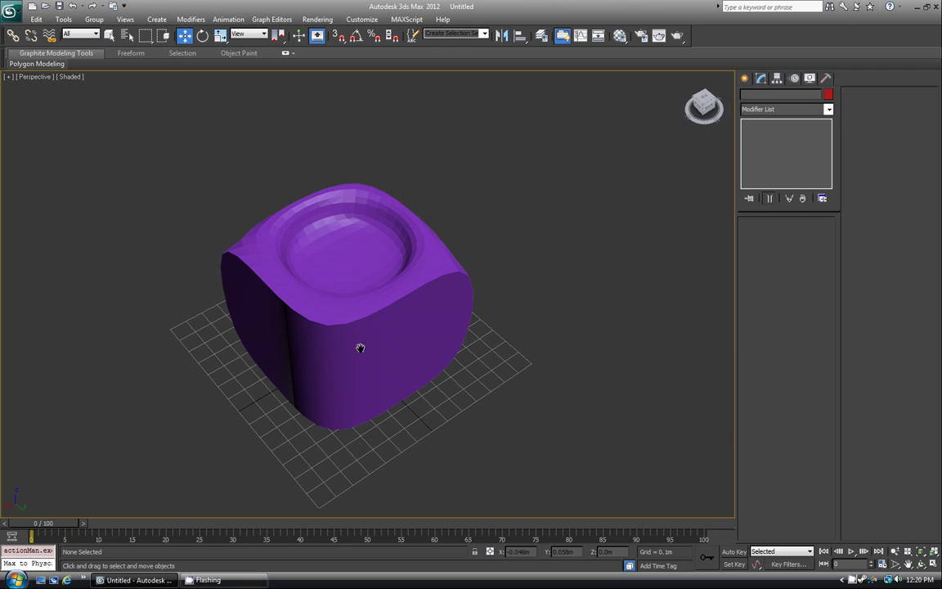
left_click(269, 275)
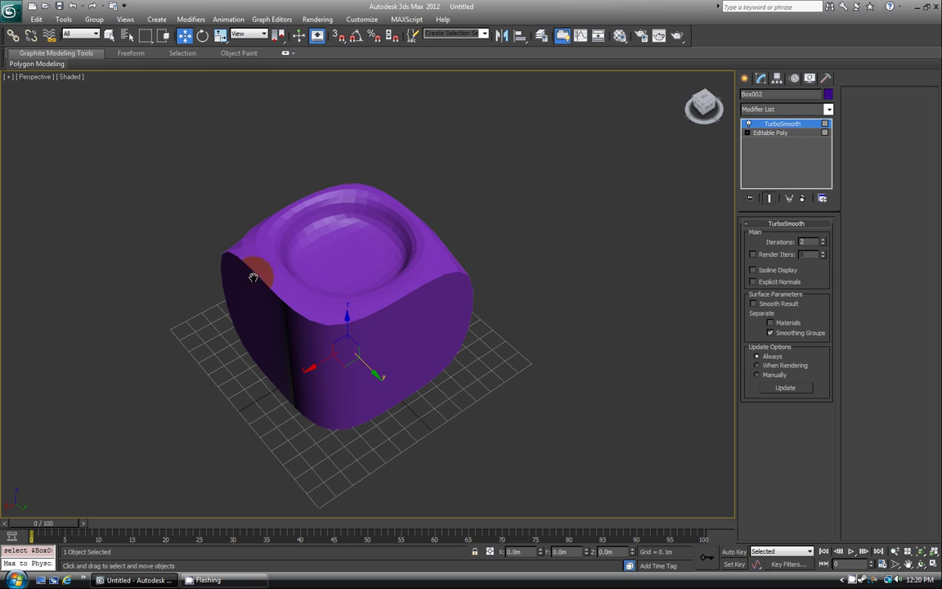
scroll(280, 292, "up", 5)
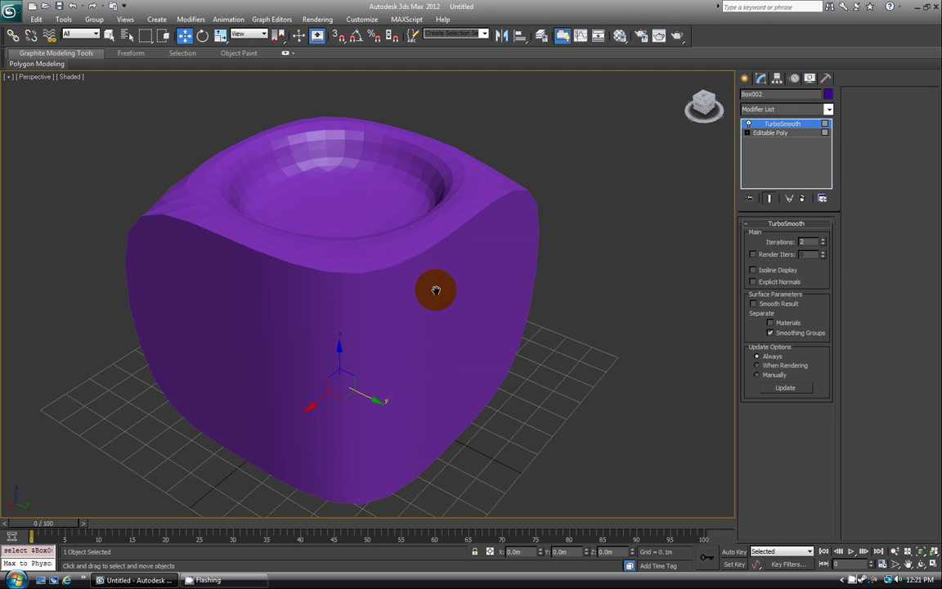
middle_click_drag(295, 321, 225, 320, "alt")
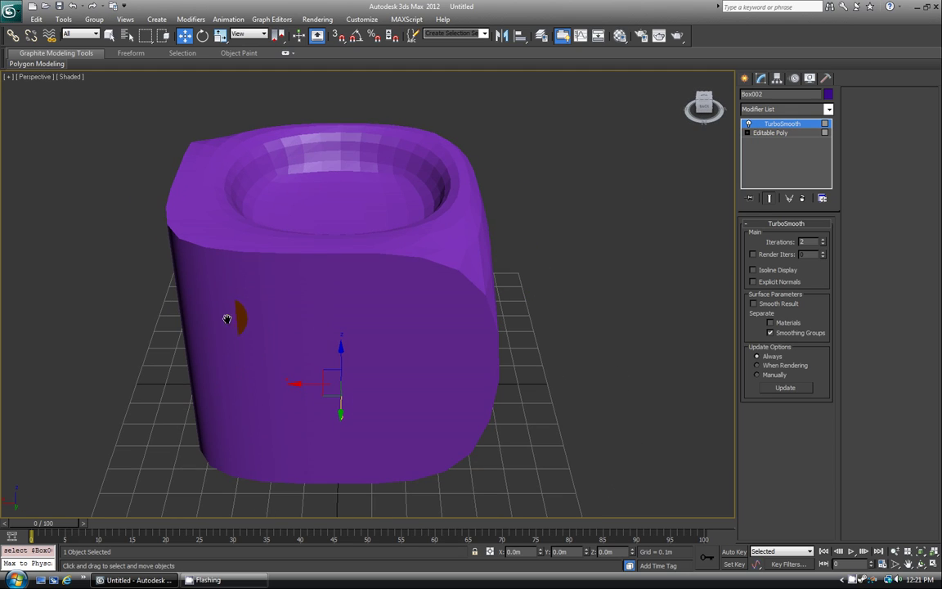
middle_click_drag(311, 311, 356, 325, "alt")
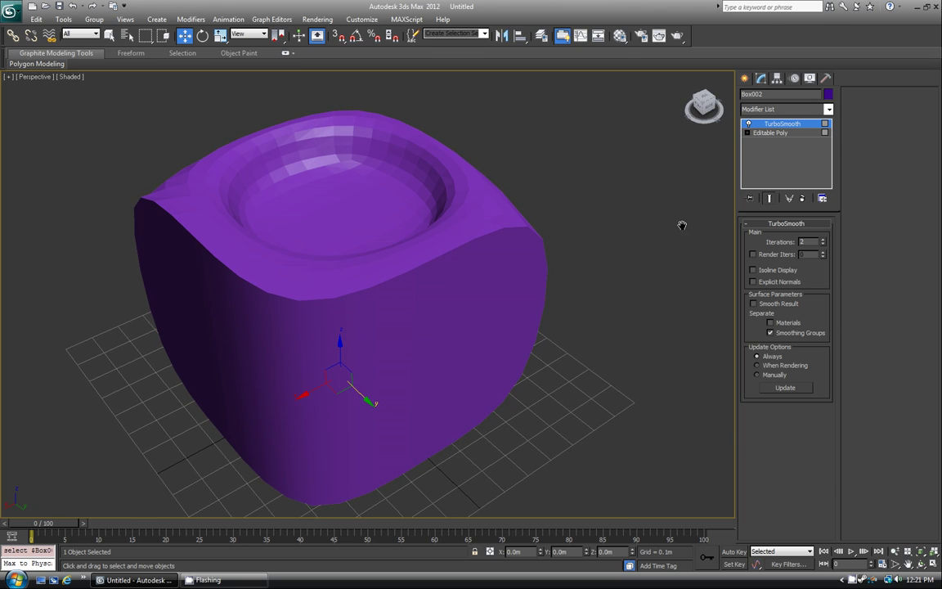
- Return to the Editable Poly polygons, show edged faces again and select the two polygons of one side in smoothing group 1
left_click(781, 134)
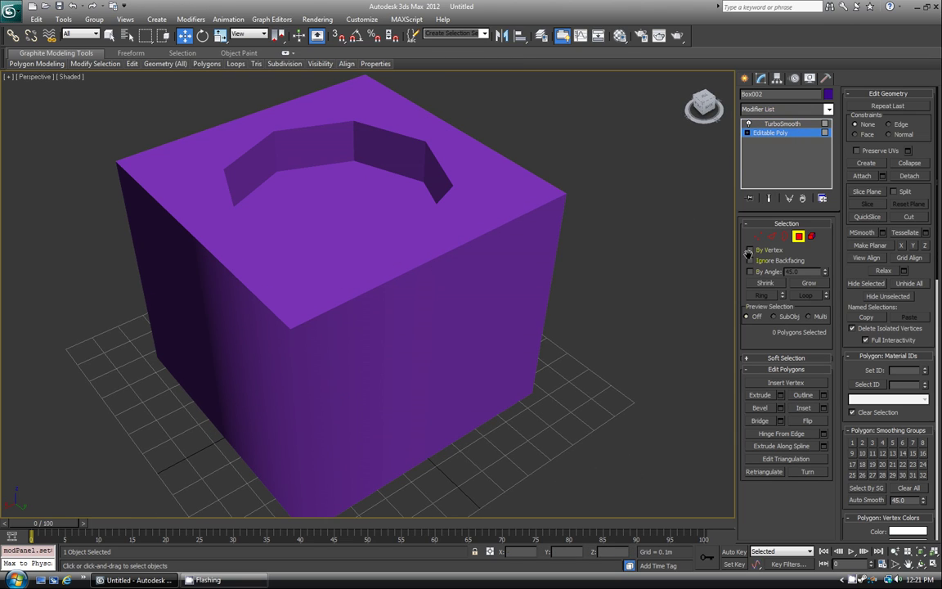
middle_click_drag(477, 270, 496, 269, "alt")
middle_click_drag(413, 295, 255, 274, "alt")
key("F4")
left_click(254, 273)
left_click(330, 305, "ctrl")
middle_click_drag(444, 303, 226, 281, "alt")
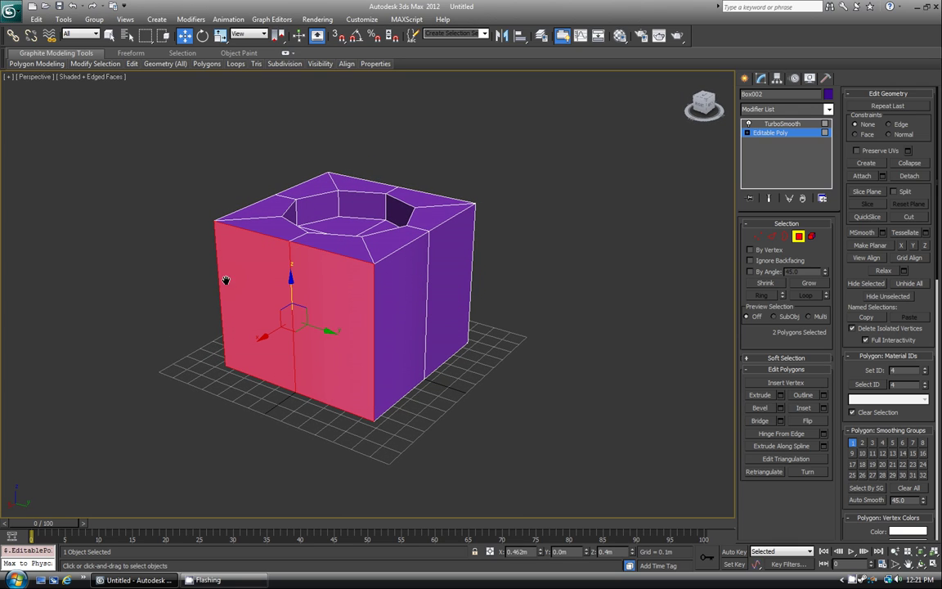
- Add the two polygons of the opposite box side to the selection and assign all four to smoothing group 1
middle_click_drag(304, 295, 375, 336, "alt")
left_click(375, 337, "ctrl")
left_click(452, 314, "ctrl")
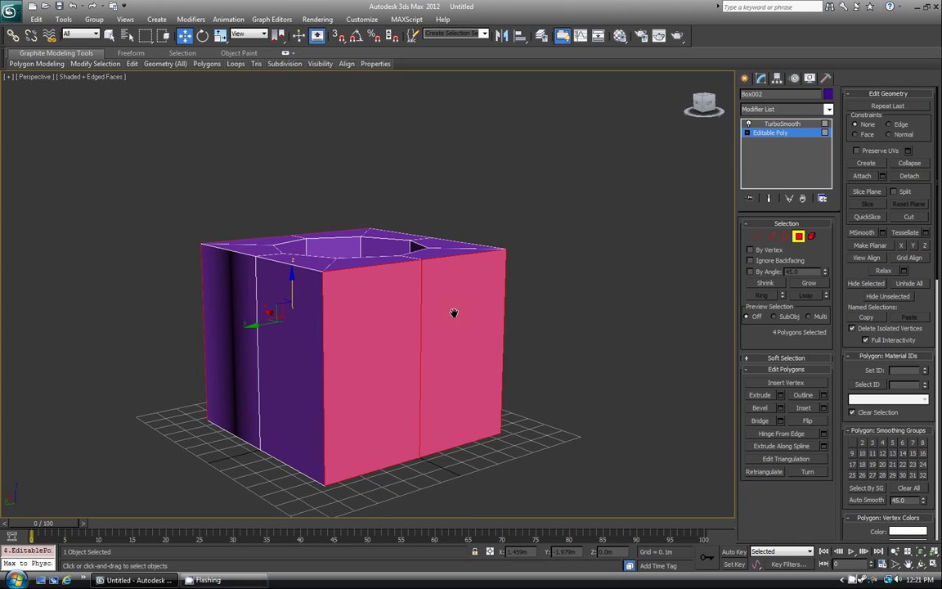
middle_click_drag(452, 314, 436, 272, "alt")
middle_click_drag(327, 314, 417, 397, "alt")
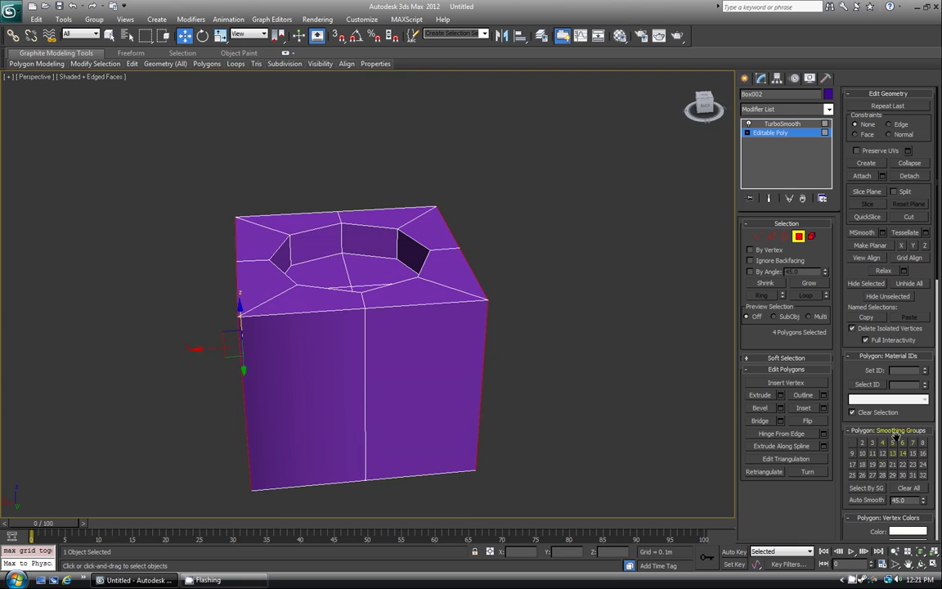
left_click(852, 443)
middle_click_drag(400, 310, 376, 314, "alt")
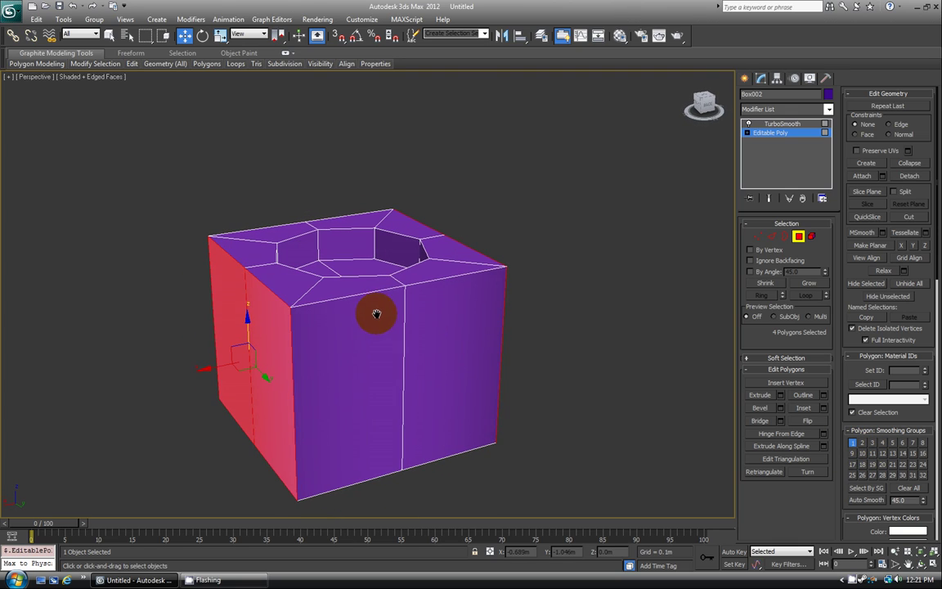
- Select the four polygons of the other two opposite box sides and assign them to smoothing group 2
left_click(376, 314)
left_click(439, 334, "ctrl")
left_click(390, 316)
middle_click_drag(449, 336, 320, 336, "alt")
left_click(189, 409, "ctrl")
left_click(288, 417, "ctrl")
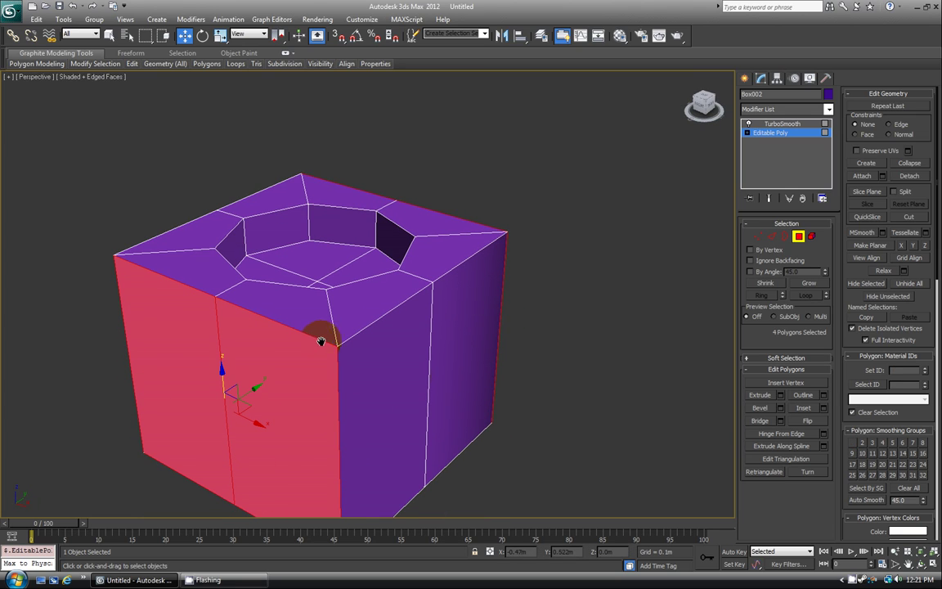
left_click(863, 443)
- Select the eight polygons of the box's top face plus the four of the recess floor and assign smoothing group 3
middle_click_drag(606, 385, 311, 273, "alt")
left_click(312, 273)
left_click(209, 248, "shift")
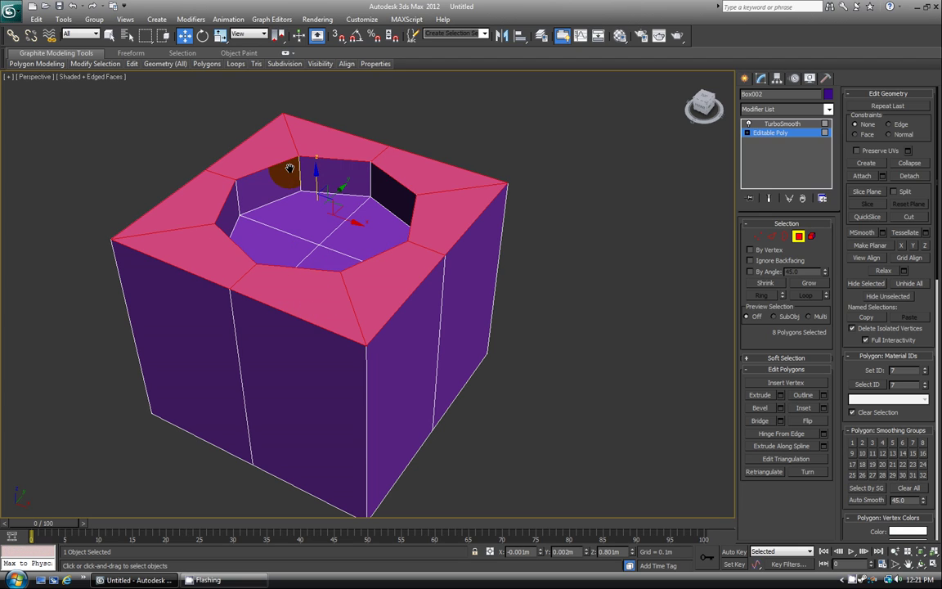
left_click(290, 212, "ctrl")
left_click(321, 253, "ctrl")
left_click(337, 237, "ctrl")
middle_click_drag(337, 238, 324, 262, "alt")
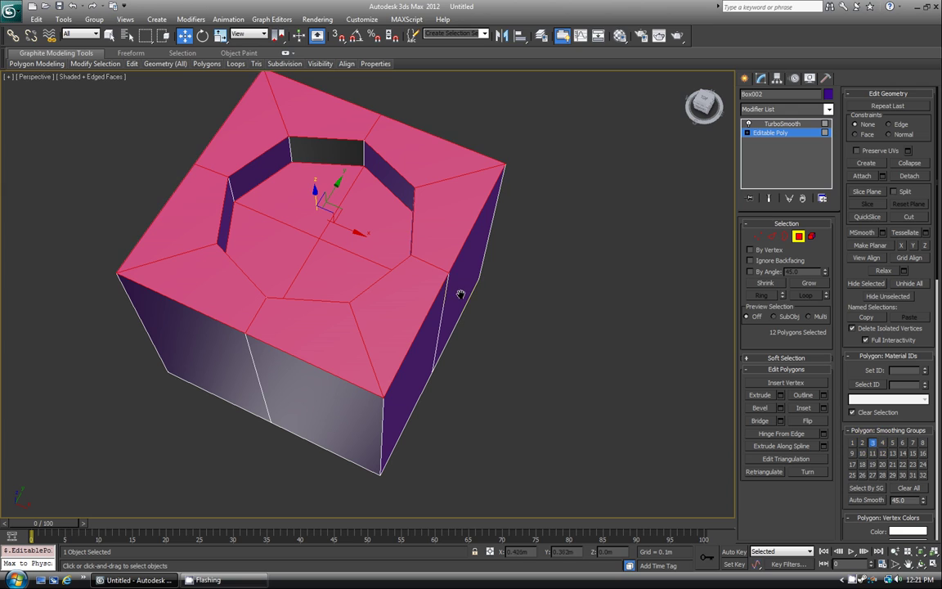
- Select the ring of eight wall polygons inside the recess for smoothing group 2
middle_click_drag(460, 294, 238, 136, "alt")
left_click(265, 185)
left_click(324, 178, "shift")
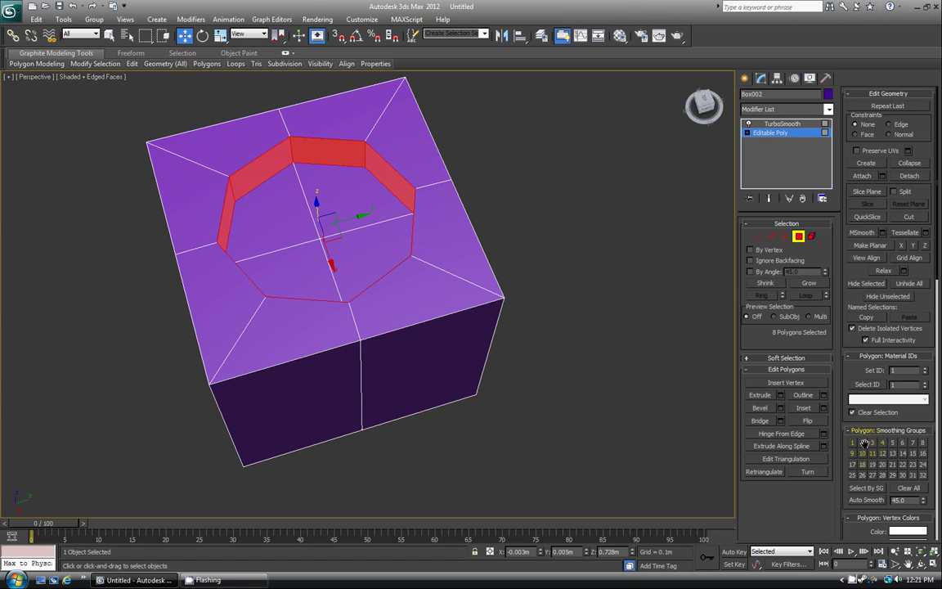
- Select the four polygons on the underside of the box and assign them to smoothing group 3
middle_click_drag(467, 357, 320, 391, "alt")
left_click(320, 391)
left_click(379, 407, "ctrl")
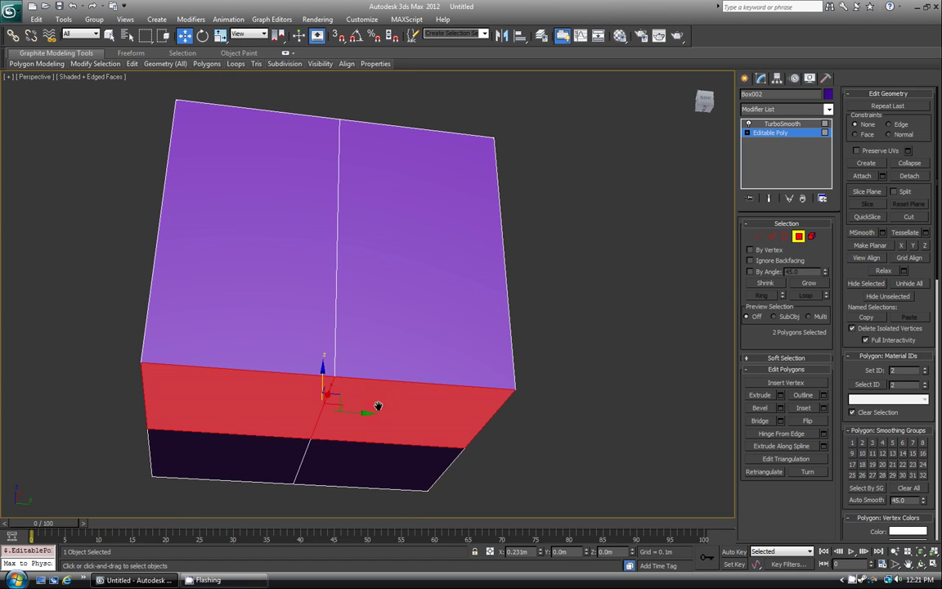
left_click(360, 460, "ctrl")
left_click(273, 446, "ctrl")
left_click(872, 442)
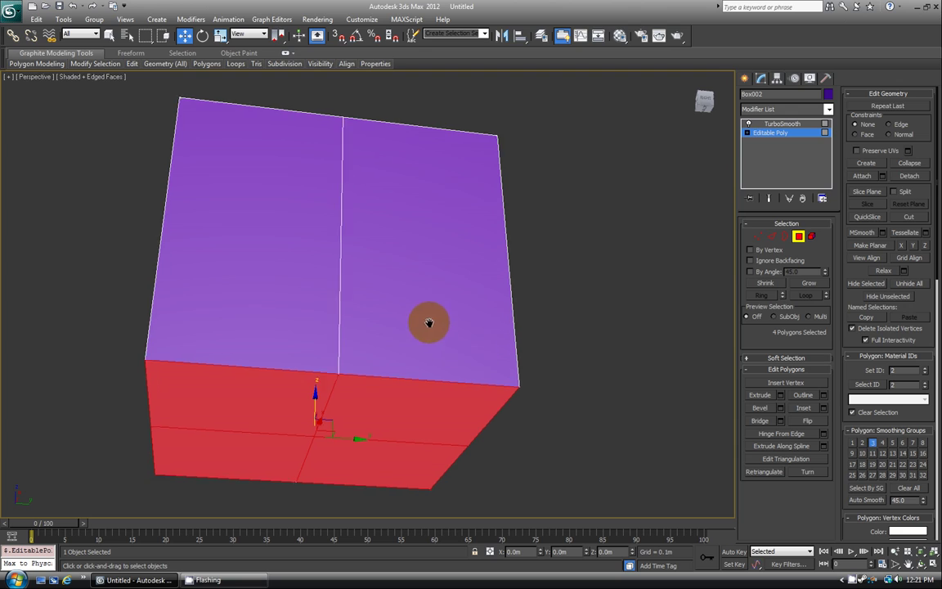
- Clear the polygon selection and return to the TurboSmooth modifier
middle_click_drag(429, 322, 320, 348, "alt")
scroll(321, 347, "up", 5)
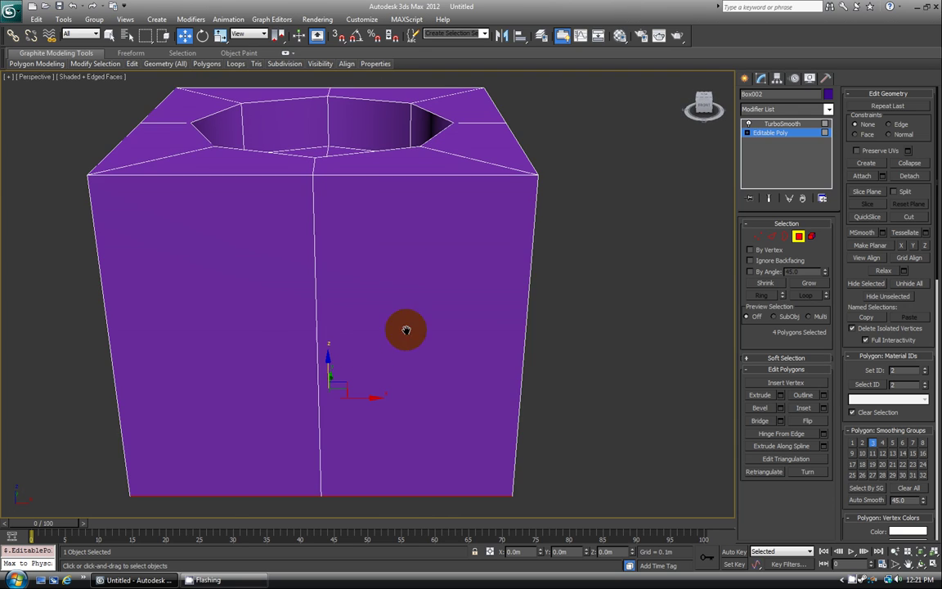
middle_click_drag(404, 330, 551, 346, "alt")
left_click(574, 347)
scroll(497, 319, "down", 5)
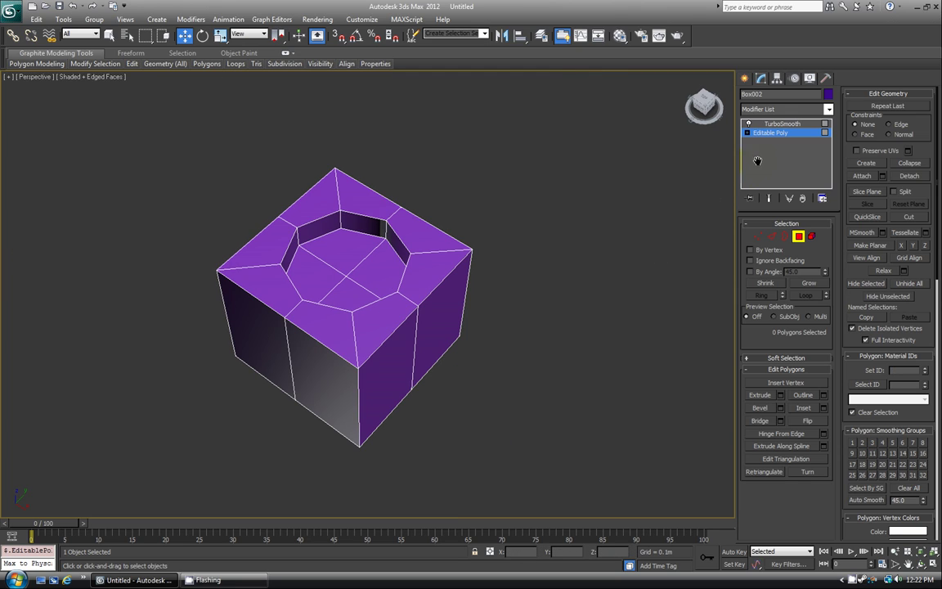
left_click(777, 122)
- Examine the smoothed box and recess with and without edged faces, and compare them with TurboSmooth switched off and on
scroll(490, 315, "up", 3)
scroll(488, 321, "down", 4)
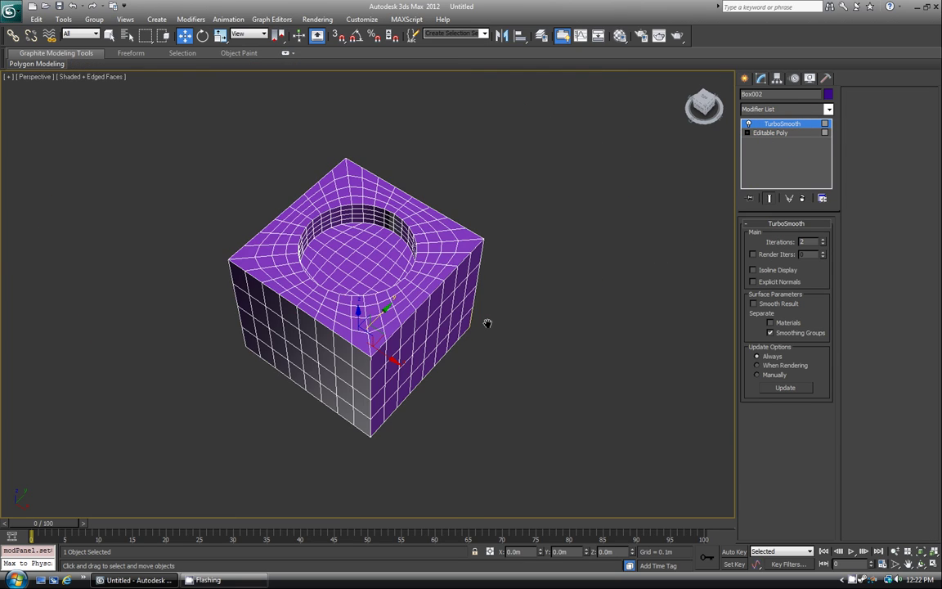
key("F4")
middle_click_drag(373, 299, 362, 255, "alt")
scroll(401, 288, "up", 4)
key("F4")
scroll(425, 302, "down", 4)
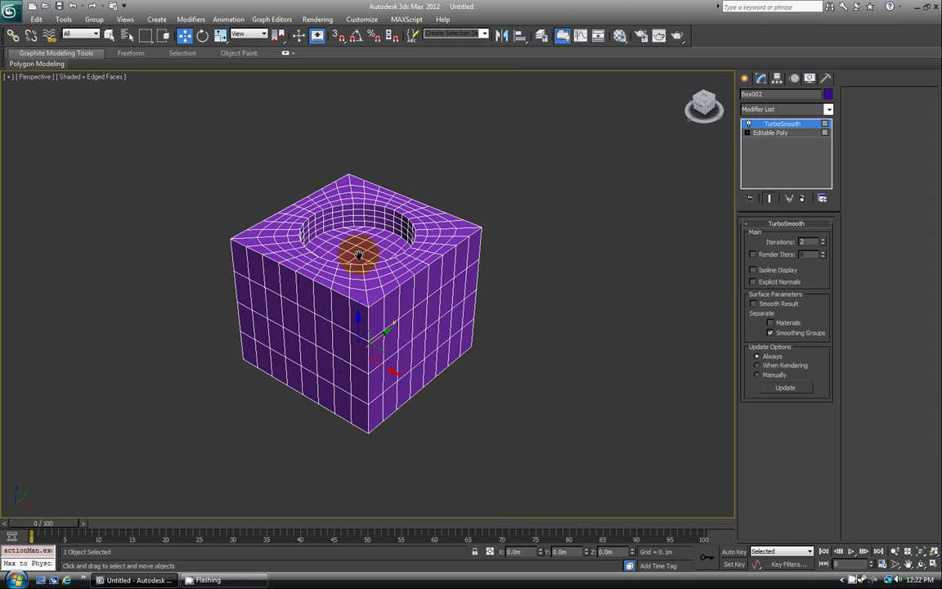
scroll(295, 272, "up", 3)
middle_click_drag(290, 273, 330, 301, "alt")
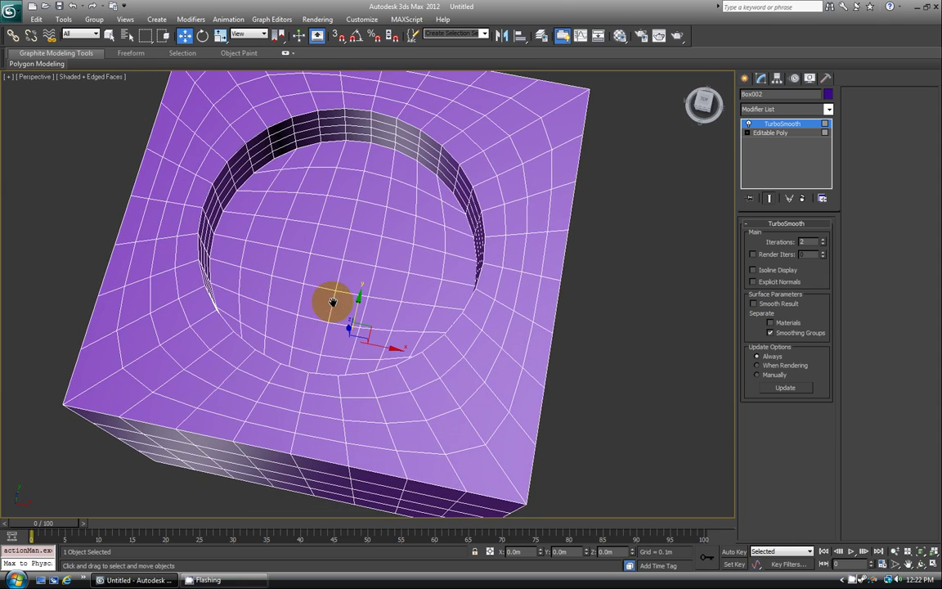
scroll(430, 275, "down", 5)
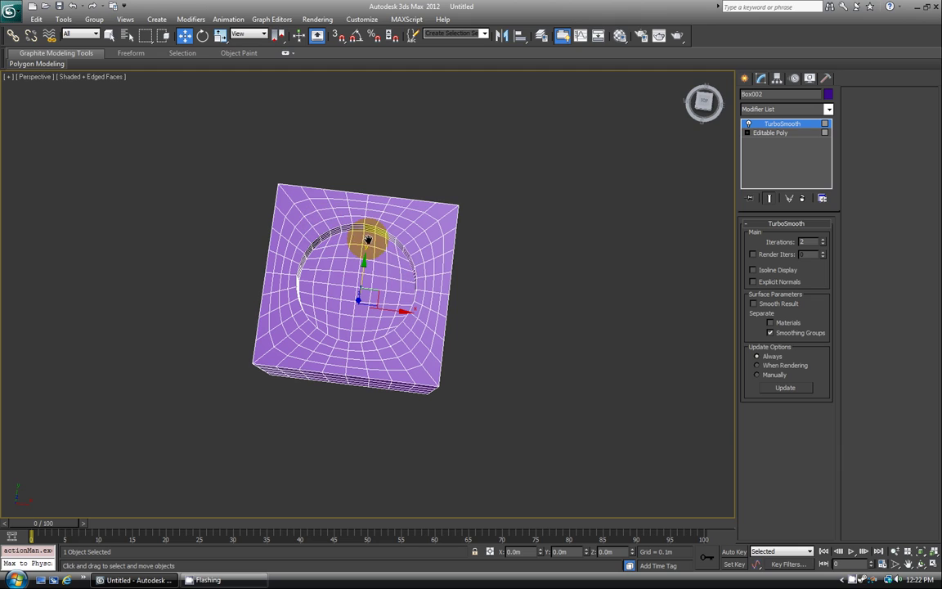
left_click(751, 124)
left_click(751, 124)
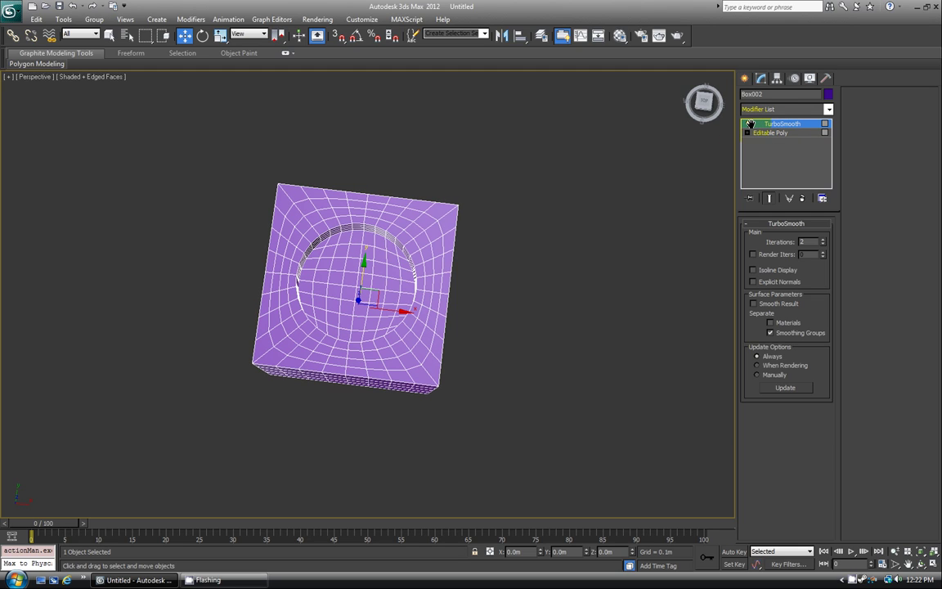
- Inspect the recess rim and box corners in plain shading, then restore the edged faces
scroll(601, 278, "up", 4)
key("F4")
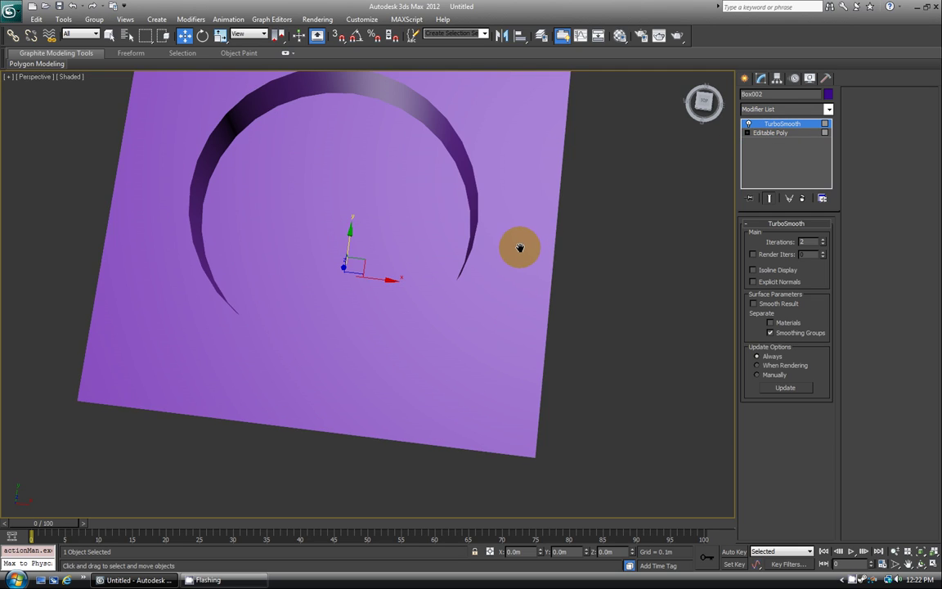
scroll(515, 254, "down", 5)
middle_click_drag(515, 256, 496, 203, "alt")
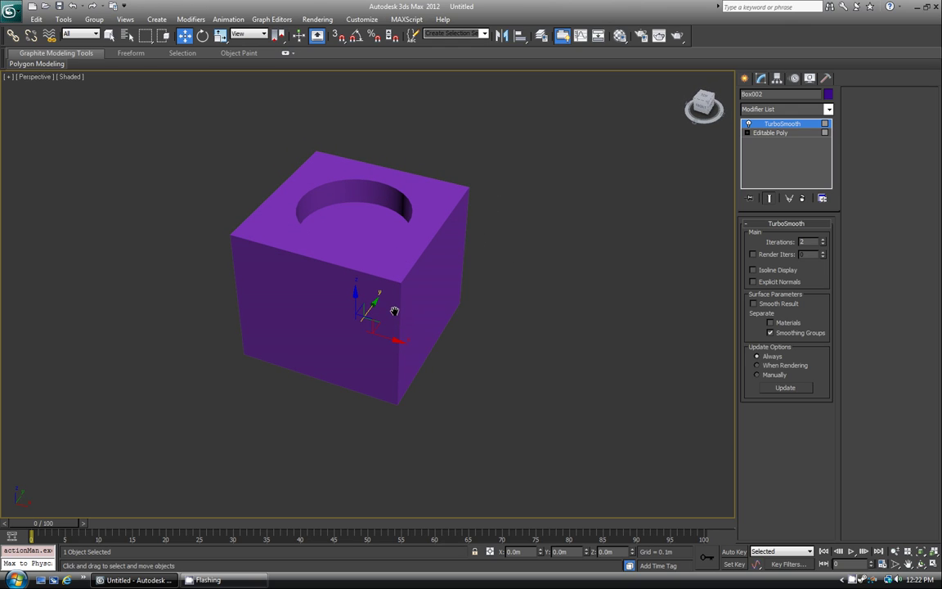
scroll(395, 311, "up", 3)
scroll(378, 320, "down", 3)
key("F4")
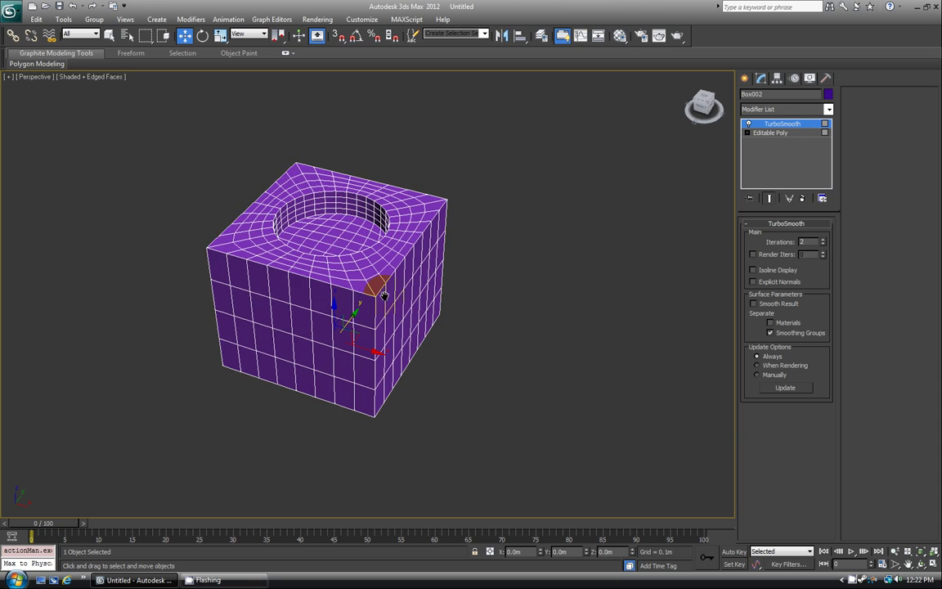
- Set the TurboSmooth iterations to 3 and add a second TurboSmooth modifier on top of it
left_click(822, 239)
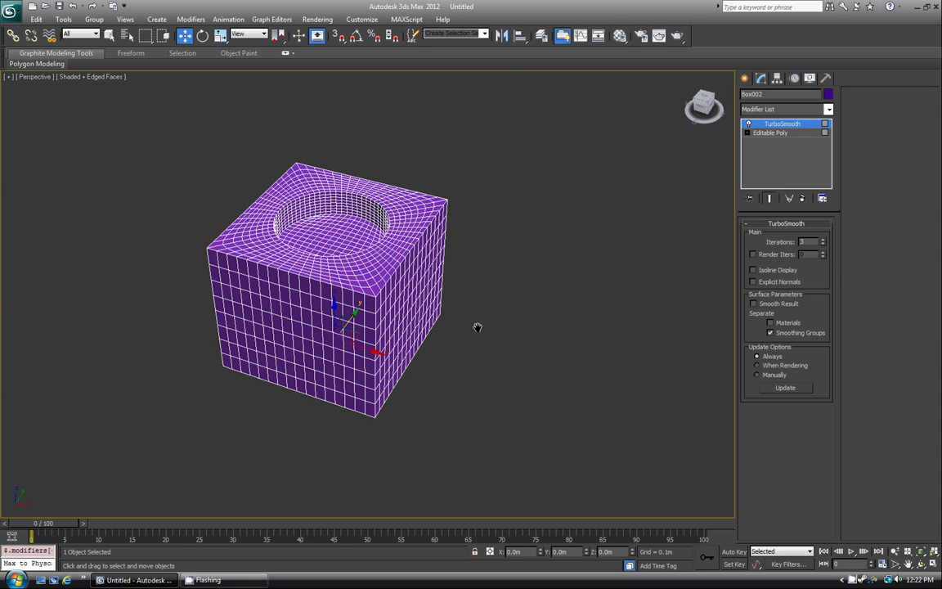
left_click(480, 325)
left_click(349, 316)
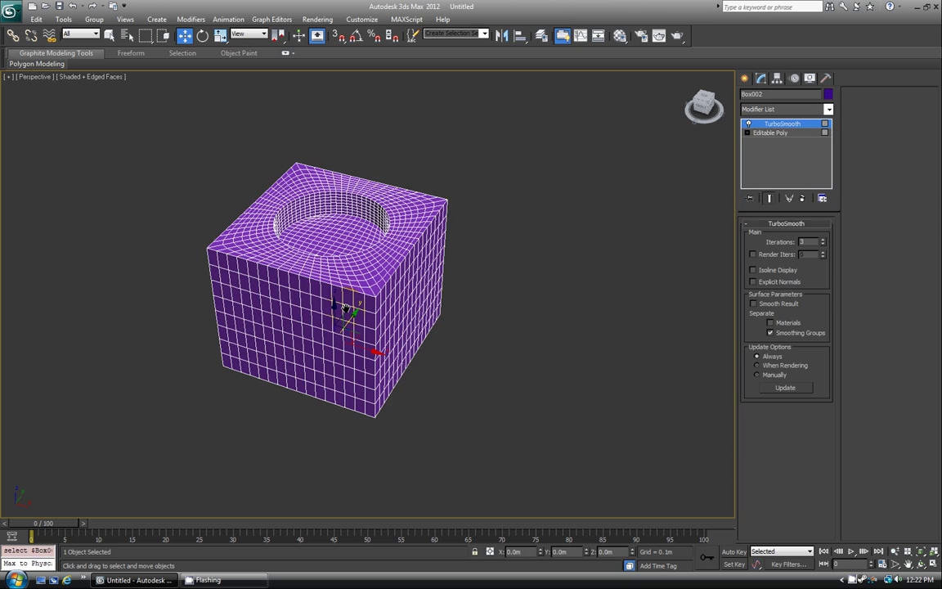
left_click(776, 109)
scroll(772, 344, "down", 15)
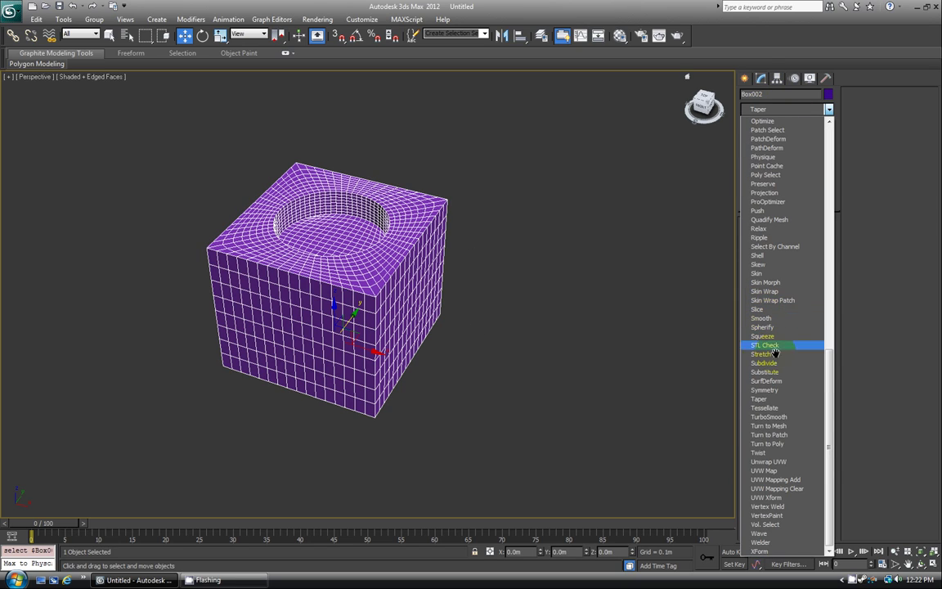
left_click(782, 417)
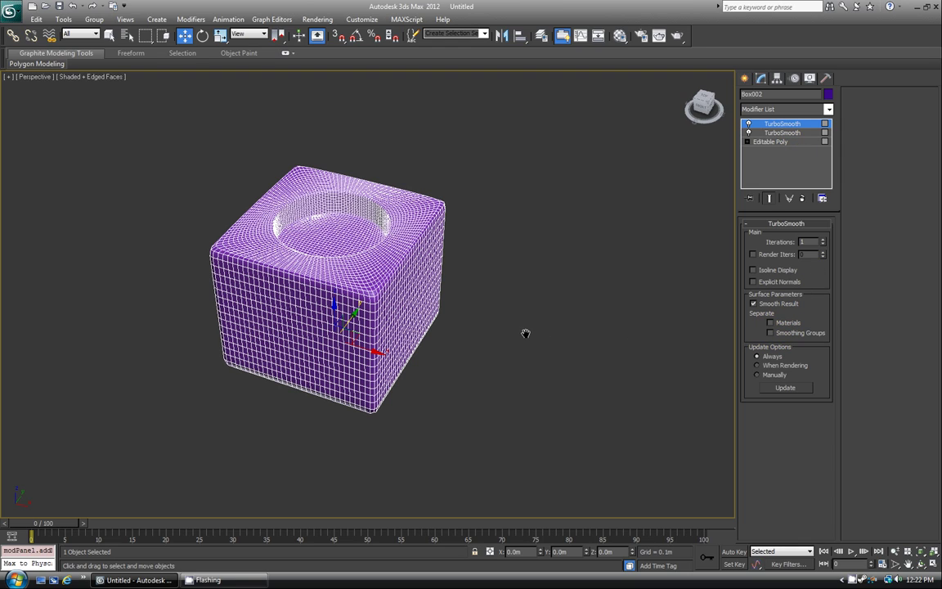
- Deselect the box, hide the edged faces and examine the edges and corners produced by the double TurboSmooth
left_click(556, 346)
key("F4")
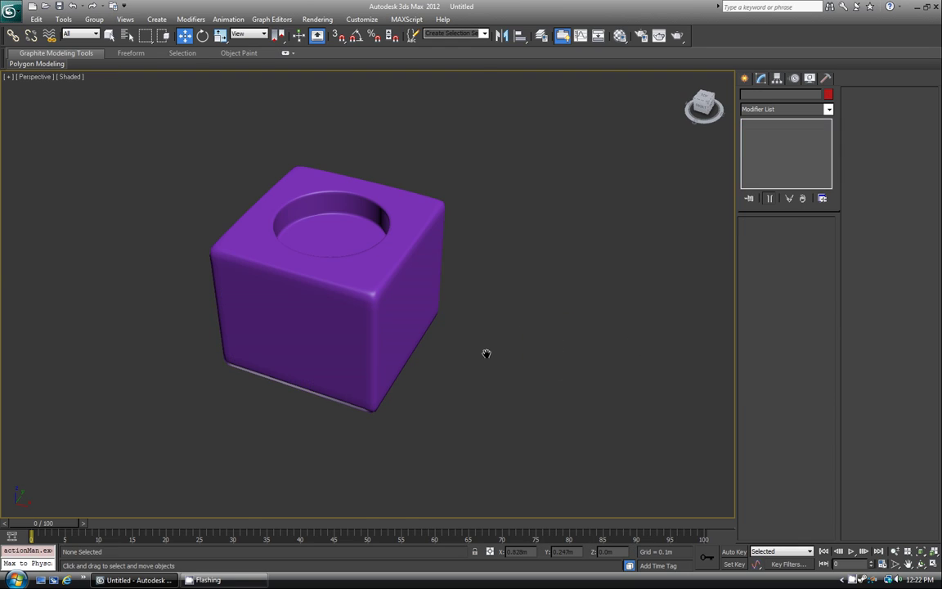
scroll(486, 353, "up", 5)
middle_click_drag(328, 302, 146, 267)
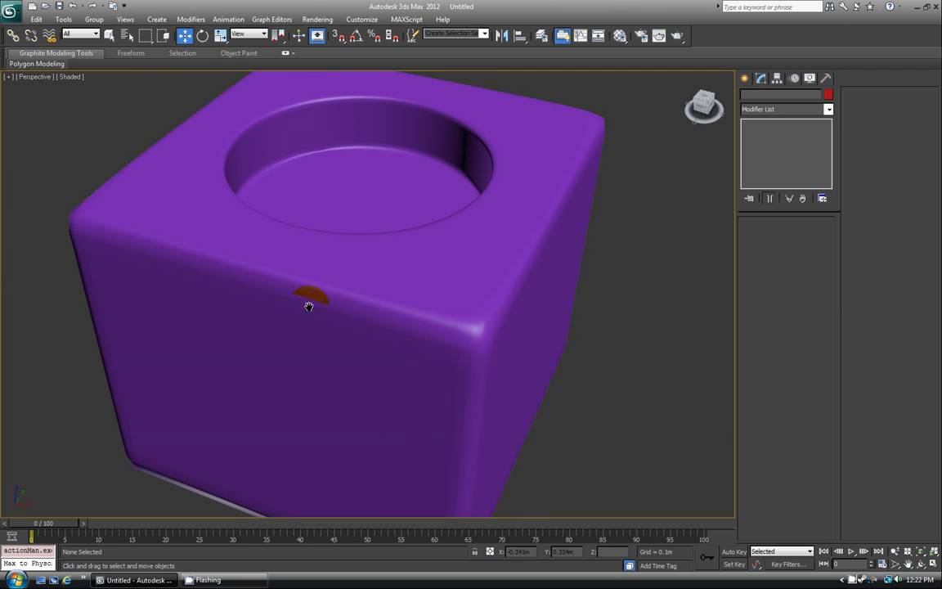
- Reselect the box and inspect its unsmoothed Editable Poly mesh with edged faces shown
left_click(478, 362)
left_click(769, 142)
key("F4")
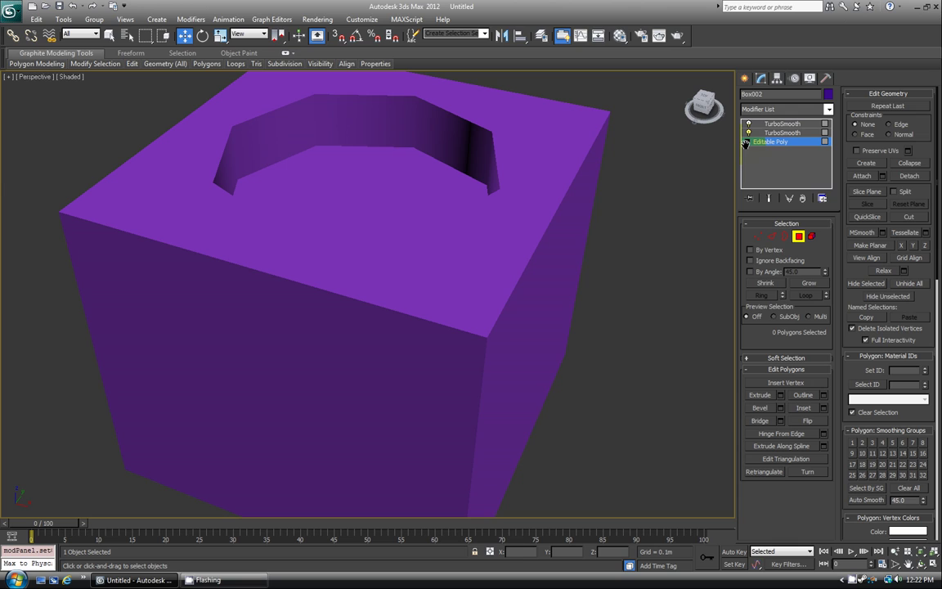
scroll(524, 251, "down", 5)
scroll(516, 259, "up", 5)
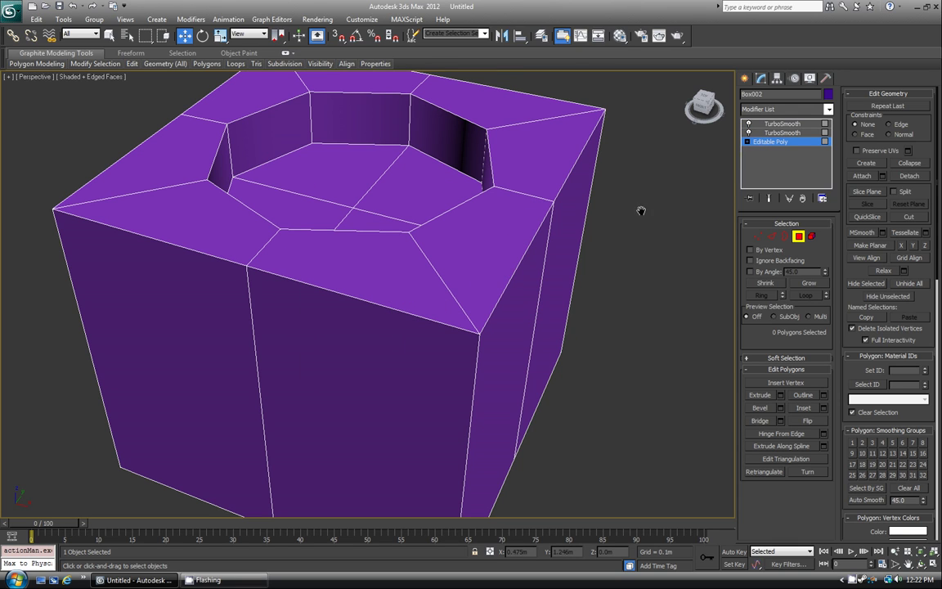
- Return to the smoothed result, examine its wireframe with the box deselected, and select the box again
left_click(783, 131)
left_click(606, 317)
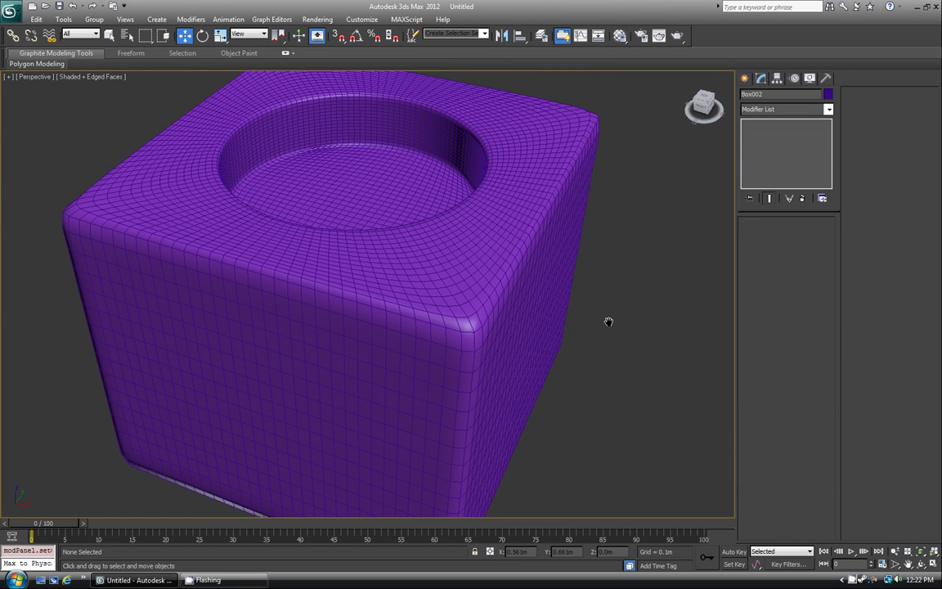
scroll(598, 311, "down", 3)
scroll(513, 307, "up", 3)
middle_click_drag(520, 305, 458, 327, "alt")
left_click(353, 351)
scroll(353, 350, "down", 3)
mouse_move(364, 356)
middle_mouse_down("alt")
mouse_move(375, 358)
mouse_move(334, 333)
mouse_move(326, 315)
mouse_move(352, 368)
middle_mouse_up("alt")
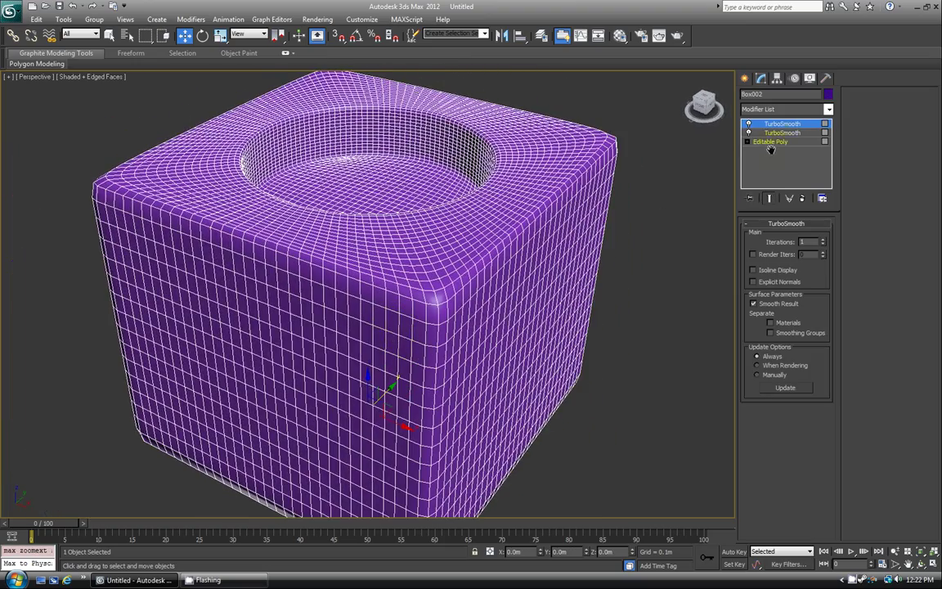
- Set the iterations of the lower TurboSmooth modifier to 4, then deselect and reselect the box
left_click(776, 132)
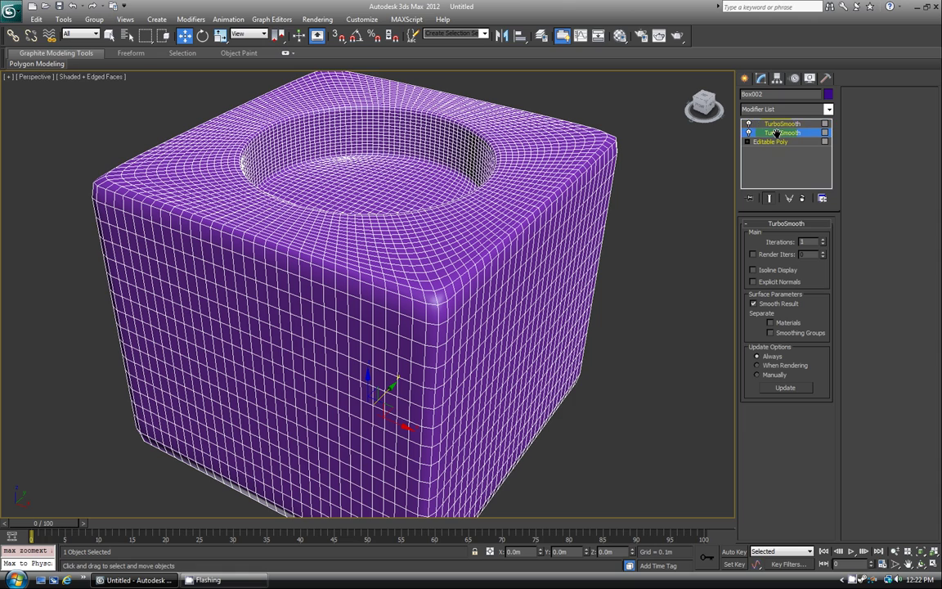
left_click(823, 240)
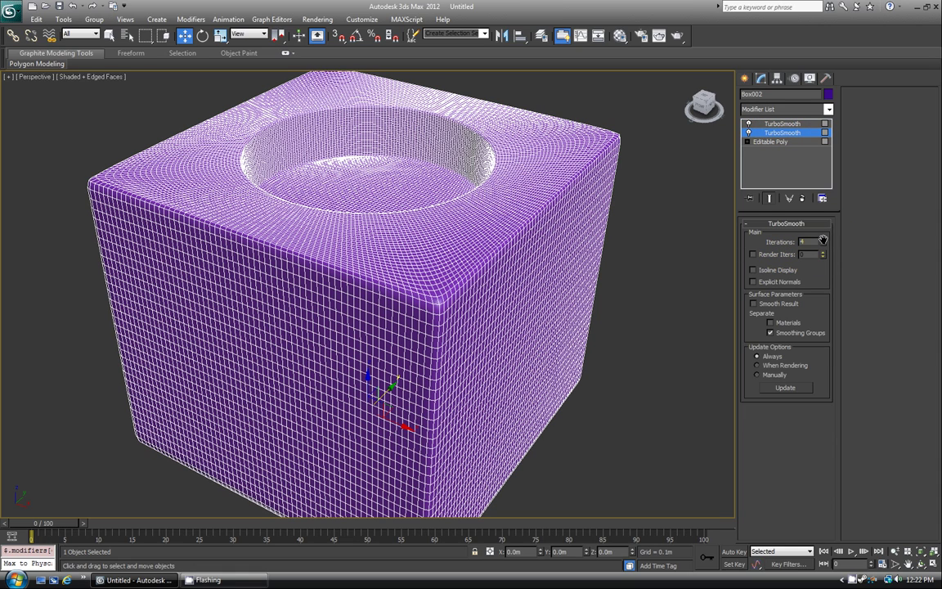
left_click(658, 319)
left_click(515, 297)
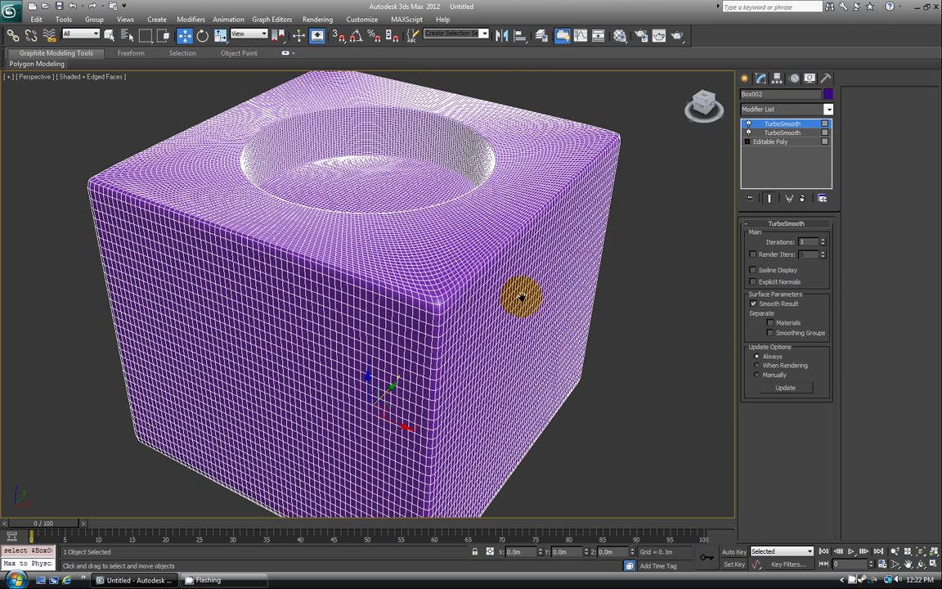
- Hide the edged faces, examine the box's edges and recess from several angles, and clear the selection
key("F4")
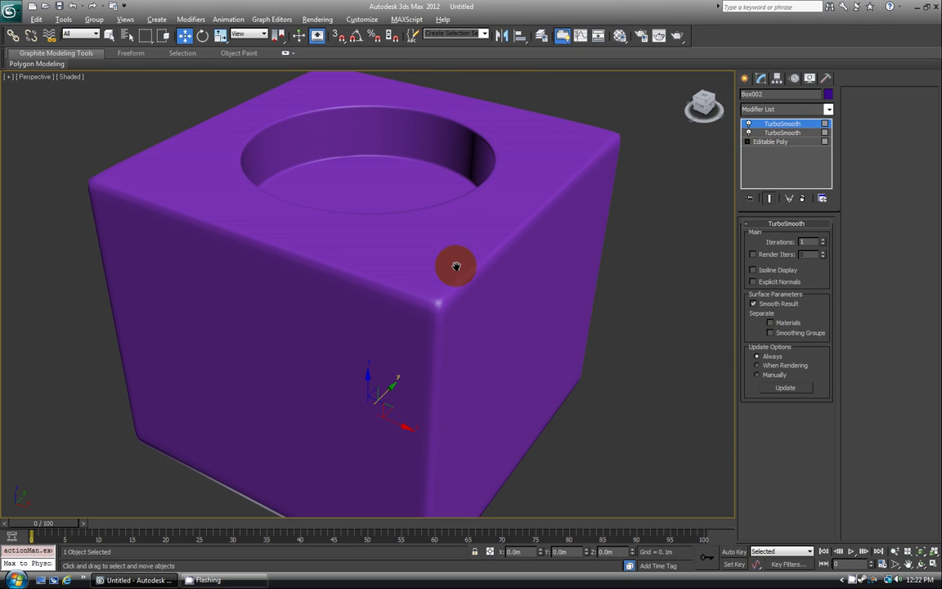
middle_click_drag(453, 265, 526, 264, "alt")
middle_click_drag(425, 213, 484, 307, "alt")
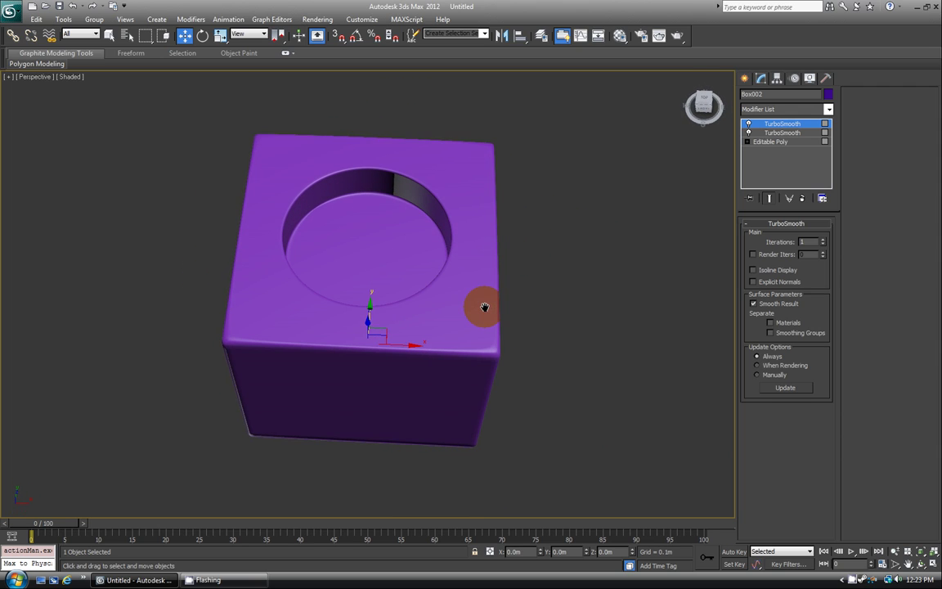
left_click(620, 300)
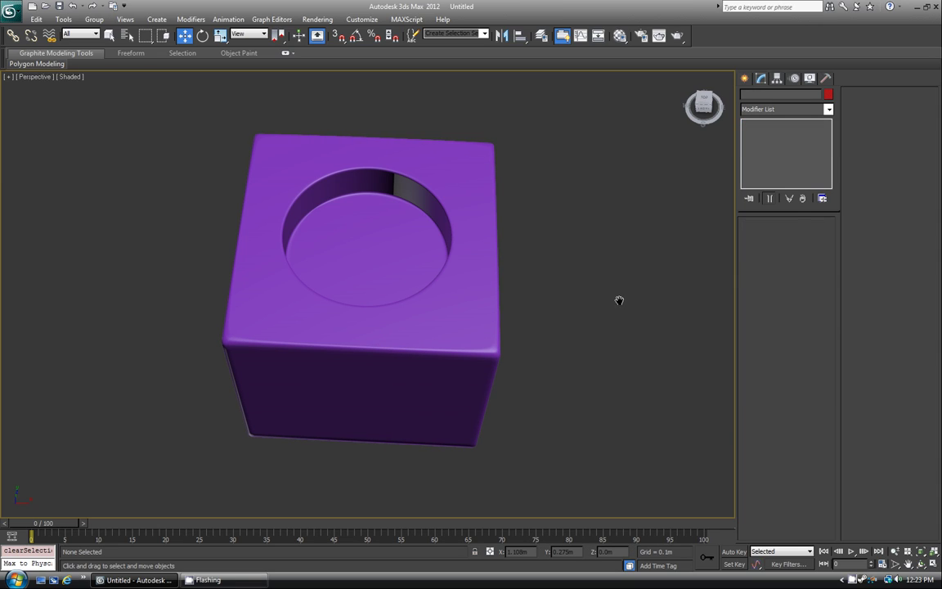